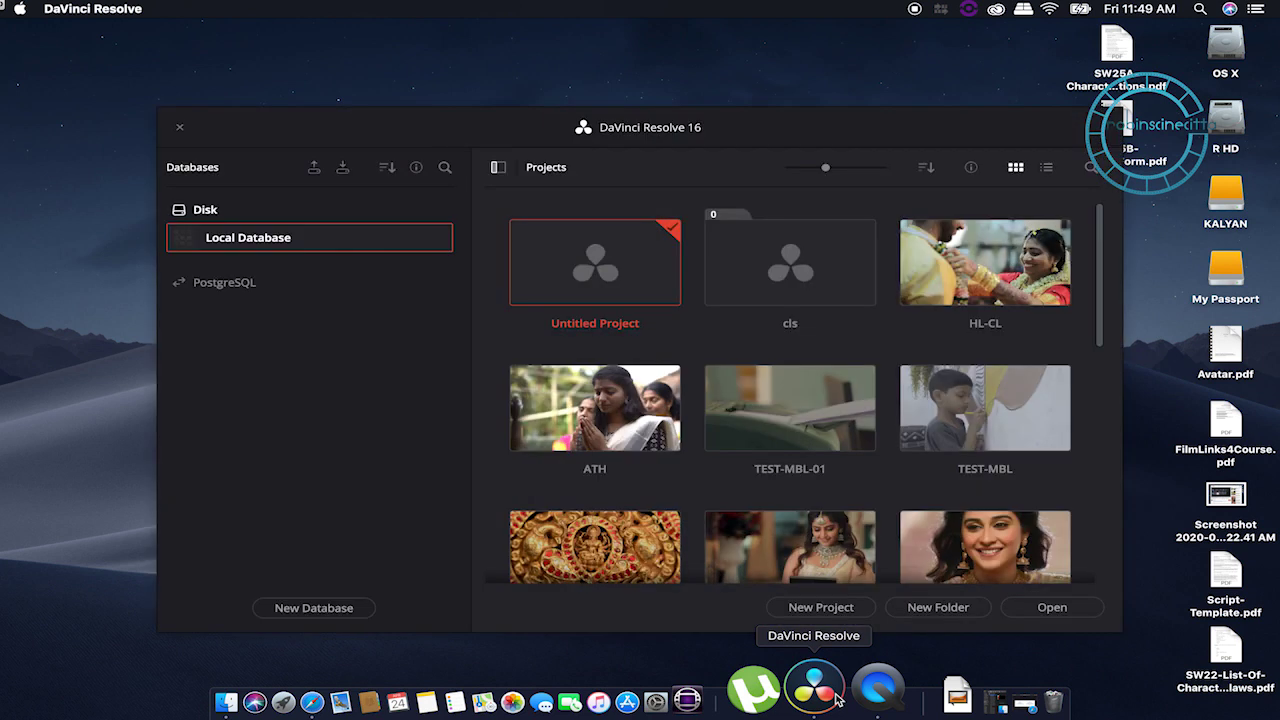
# - Scroll through the Local Database project thumbnails and restore the minimized Safari window
pyautogui.scroll(-5, 1025, 320)
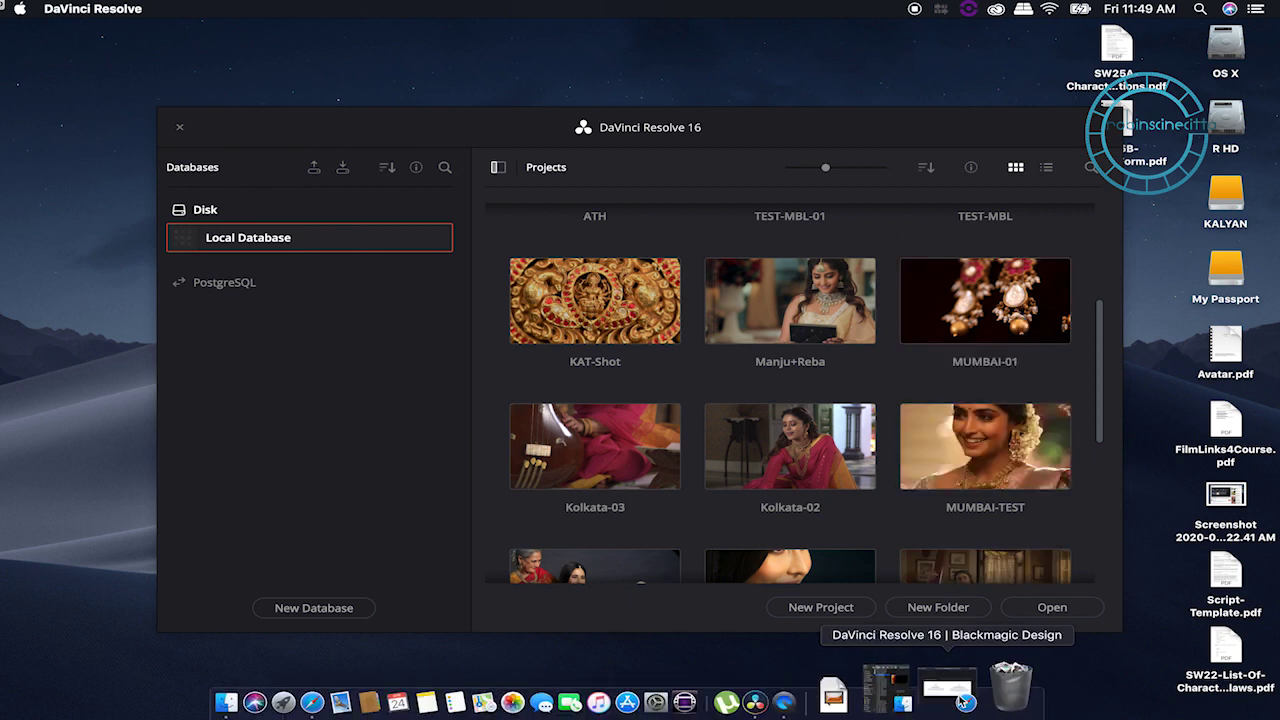
pyautogui.click(965, 703)
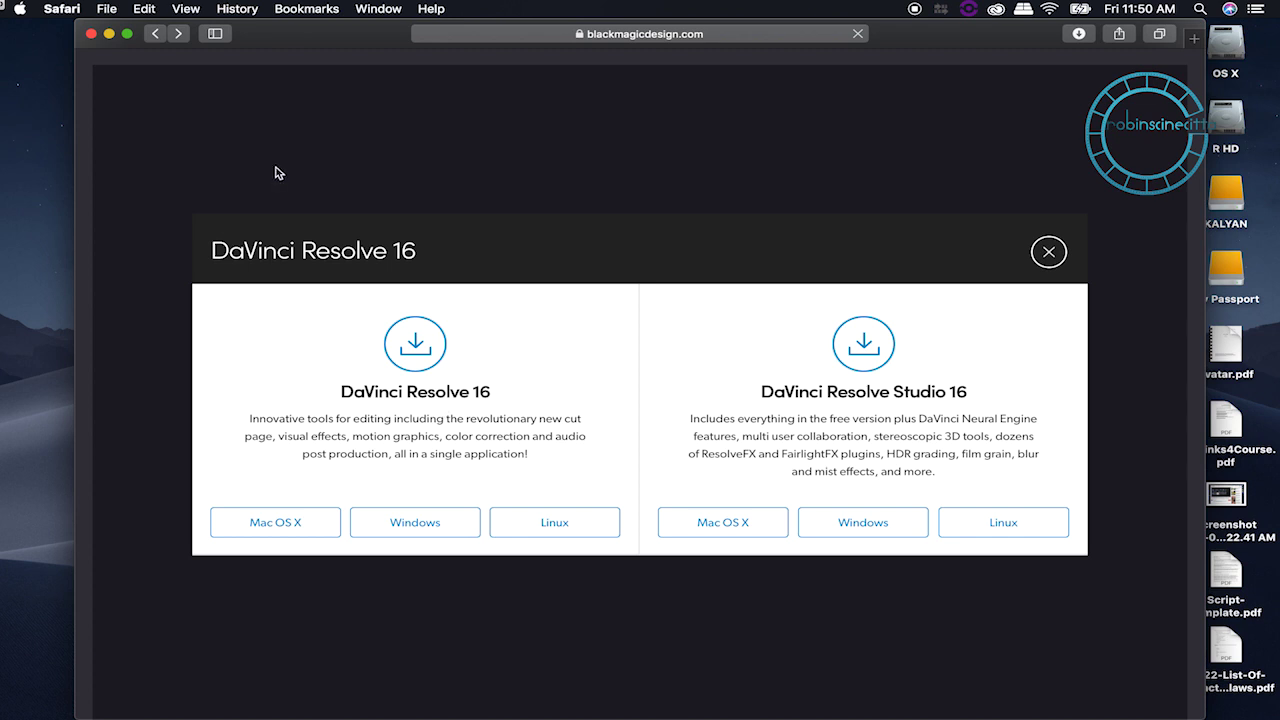
# - Minimize Safari after reviewing the DaVinci Resolve 16 download page to return to Resolve
pyautogui.click(110, 35)
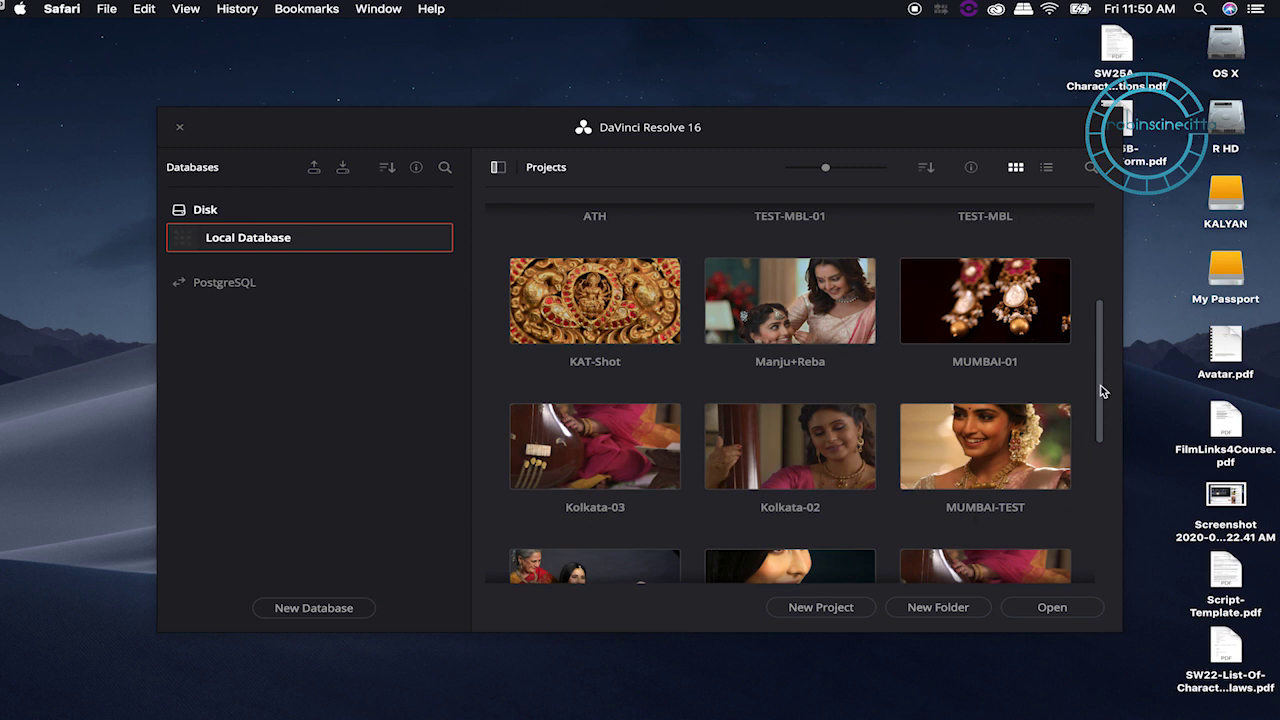
# - Switch the Project Manager to list view and scroll through the Local Database projects
pyautogui.click(1047, 168)
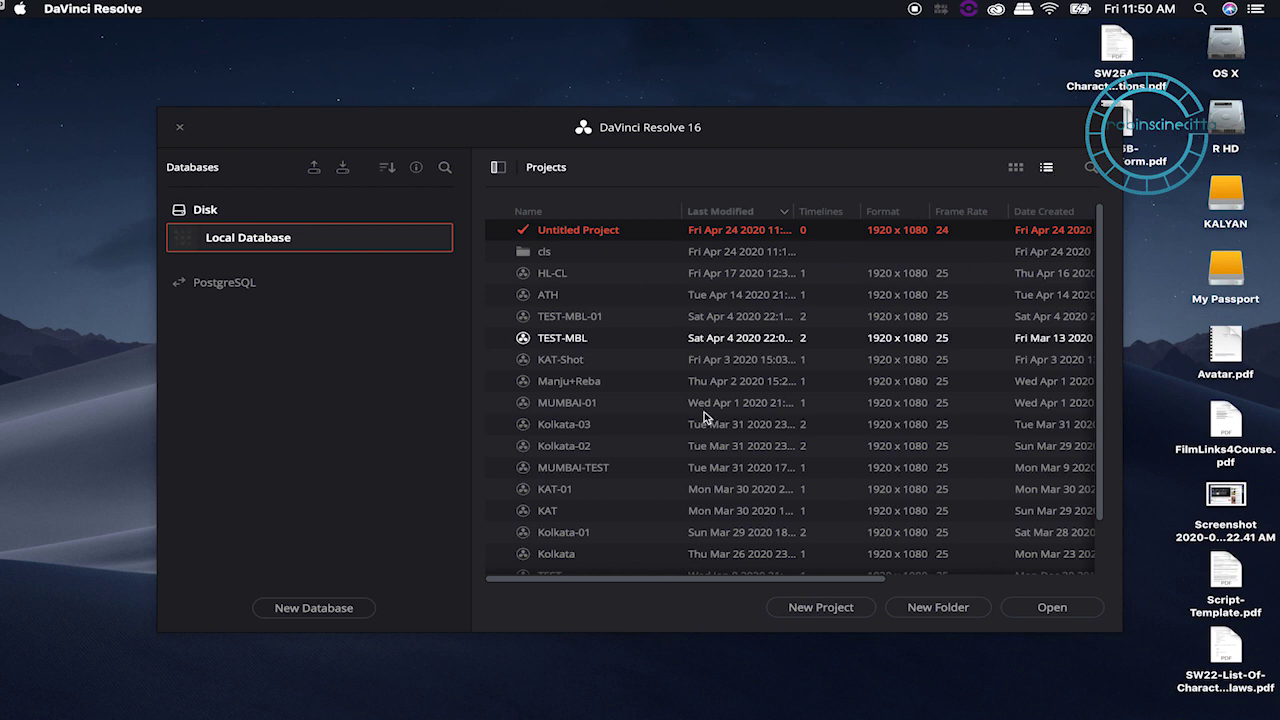
pyautogui.scroll(-3, 695, 433)
pyautogui.scroll(3, 695, 433)
pyautogui.scroll(-3, 695, 433)
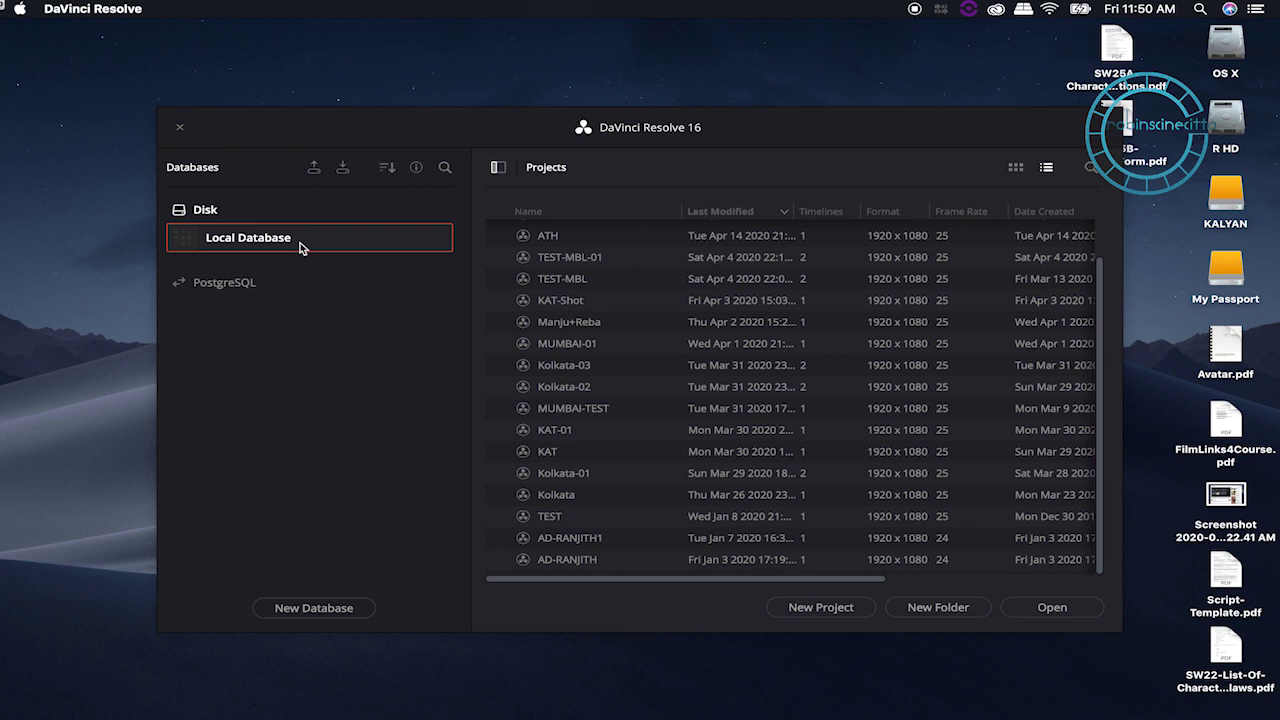
# - Start a new disk database named 'cls' and bring up the folder chooser for its location
pyautogui.click(300, 612)
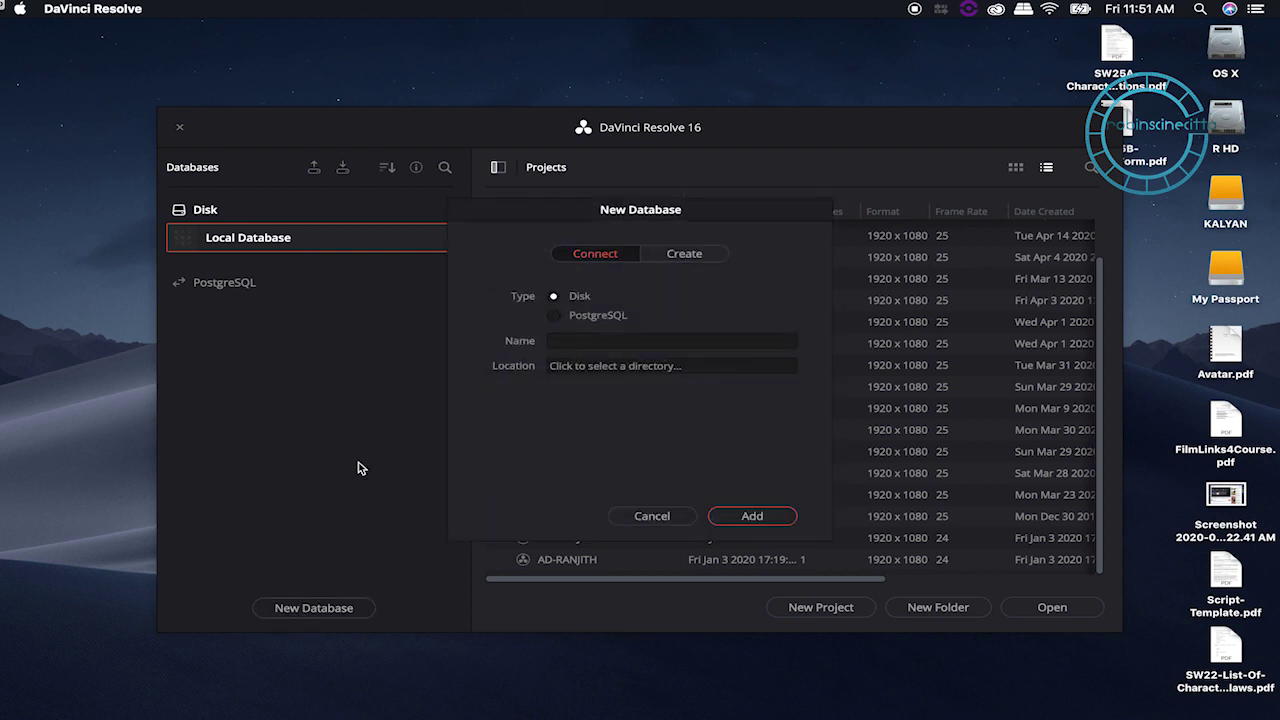
pyautogui.click(683, 256)
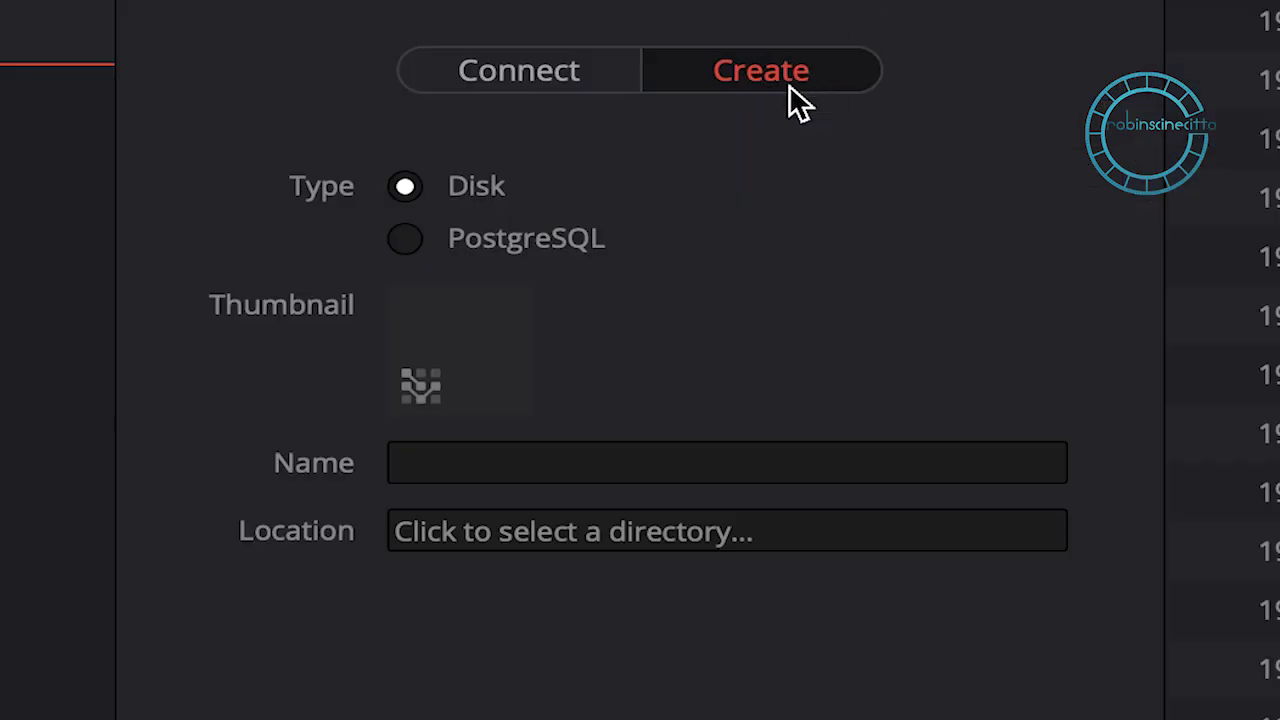
pyautogui.click(477, 463)
pyautogui.write('cls')
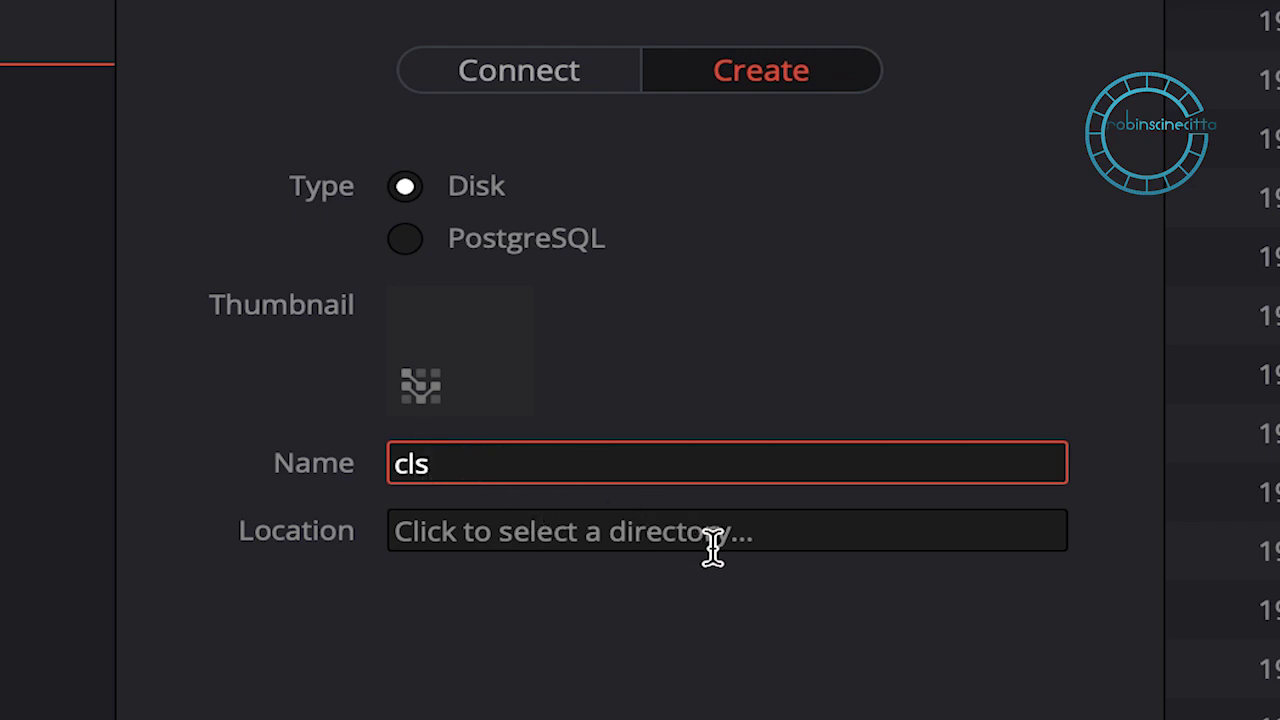
pyautogui.click(788, 538)
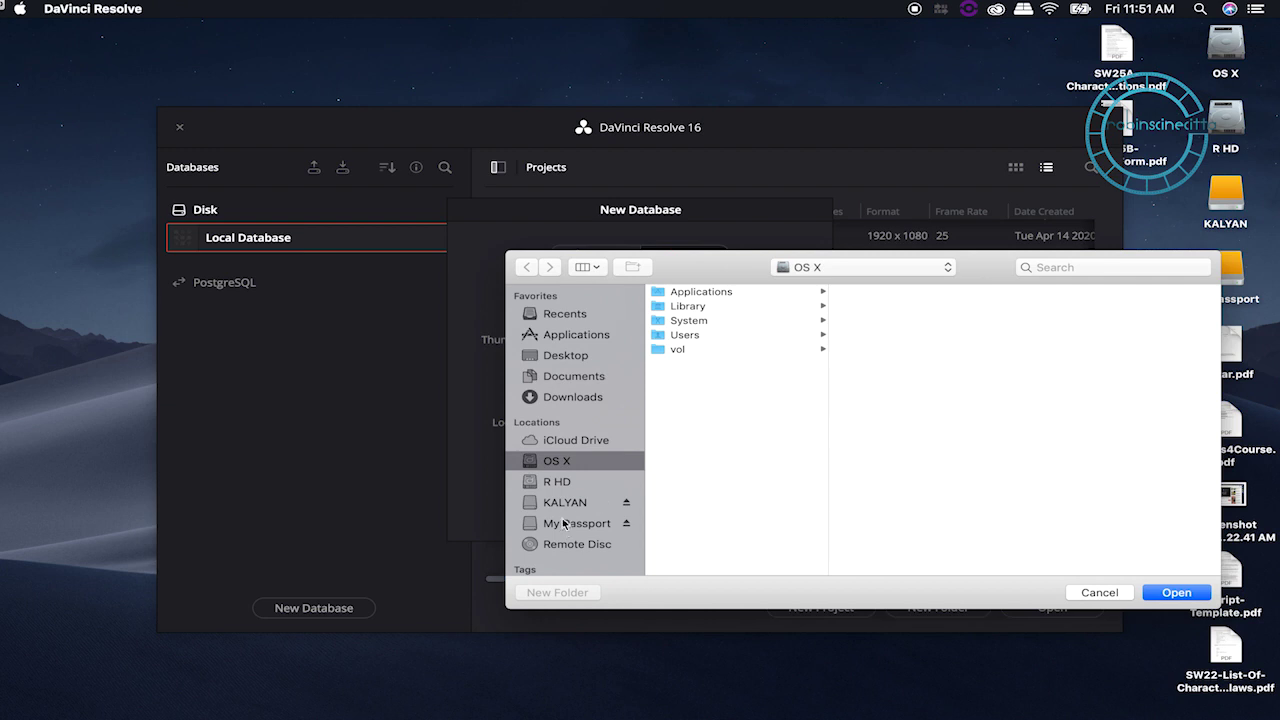
# - Choose the test-dv folder on the KALYAN drive as the database location
pyautogui.click(588, 503)
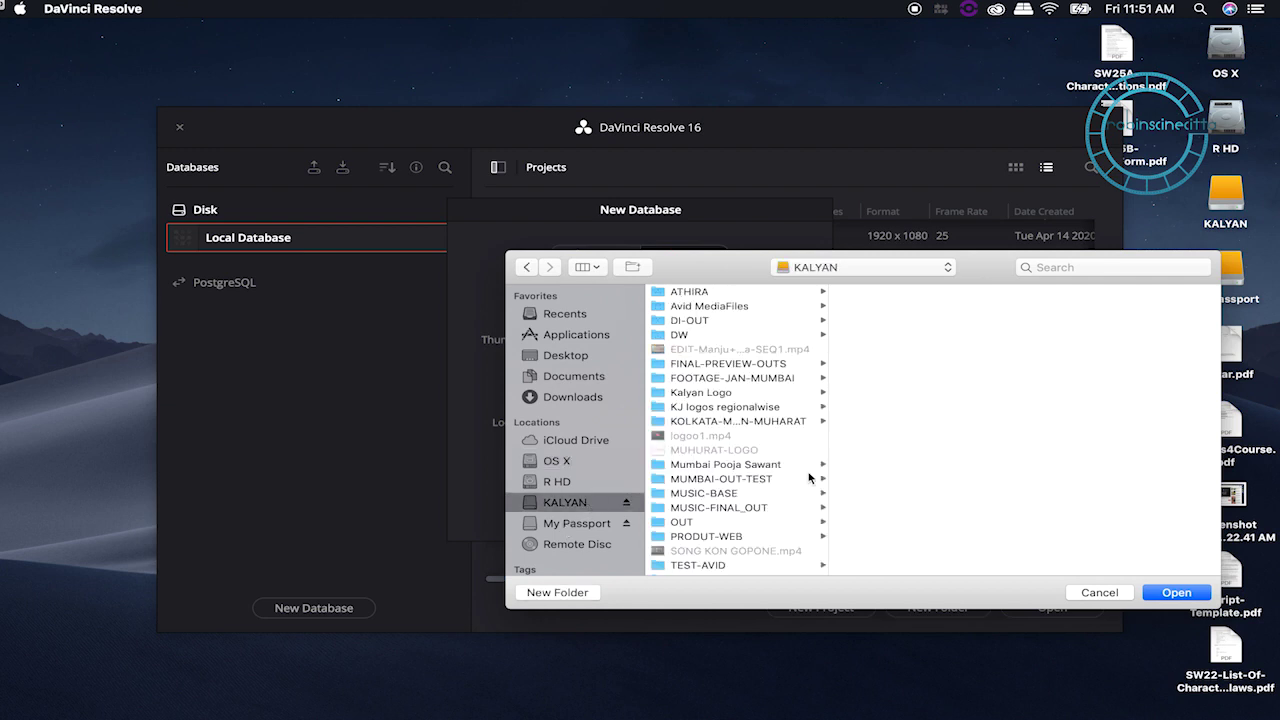
pyautogui.scroll(-3, 776, 480)
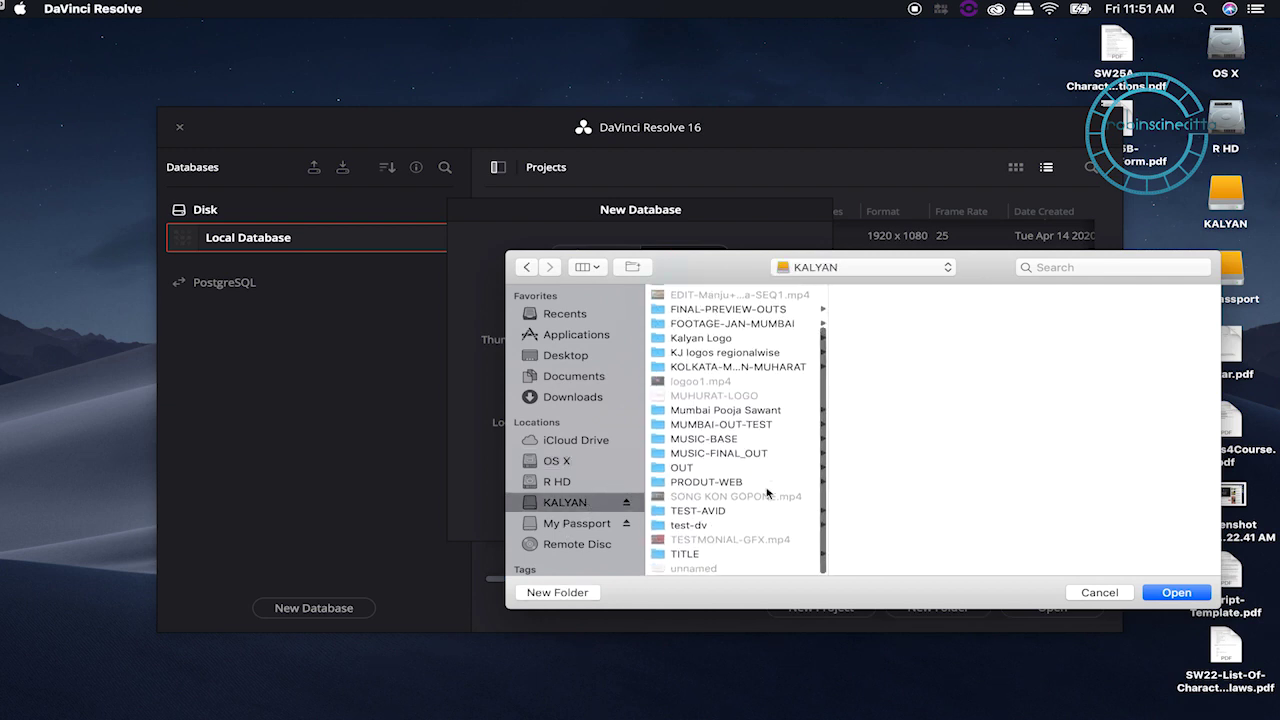
pyautogui.click(718, 526)
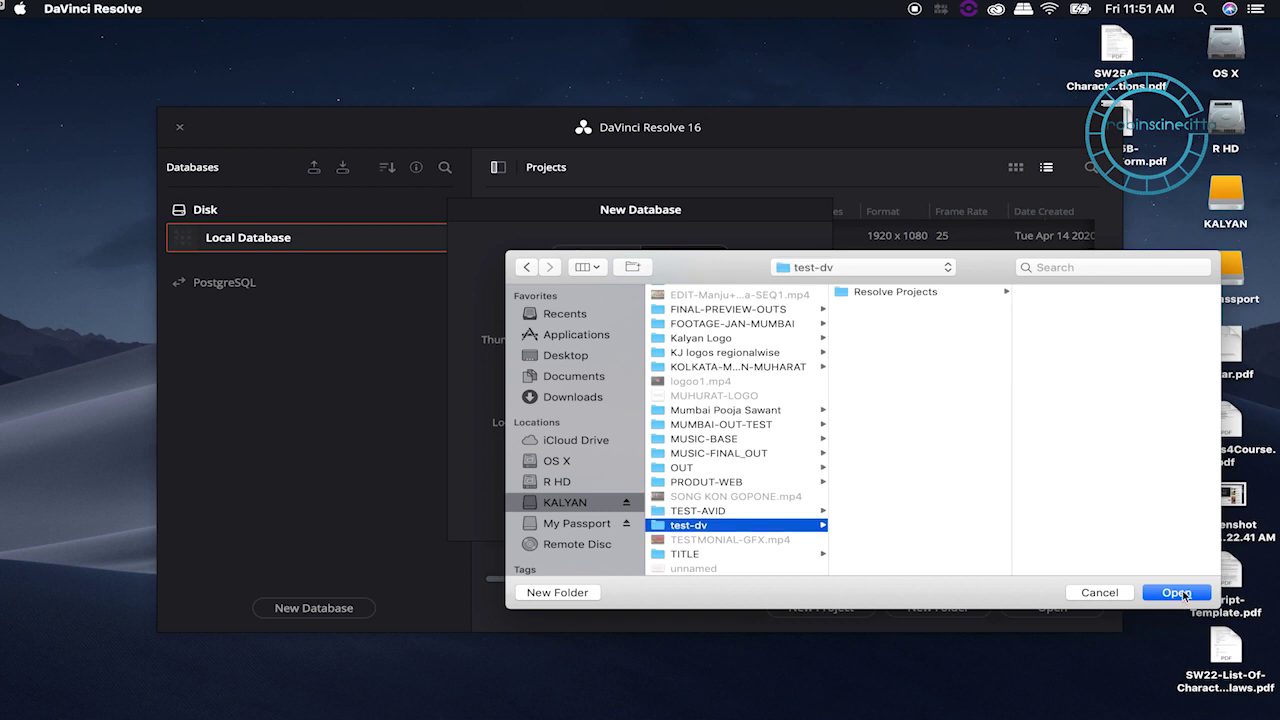
pyautogui.click(1178, 593)
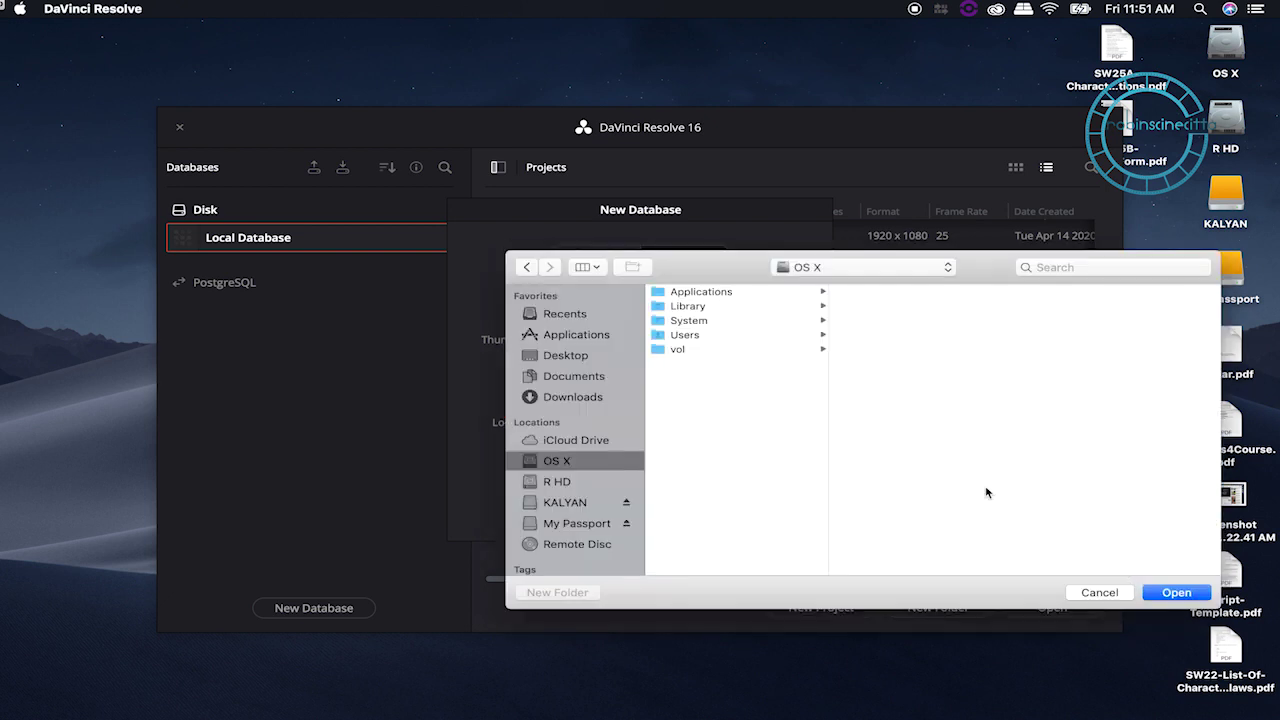
# - Re-pick the location under KALYAN/test-dv and create the cls database at /Volumes/KALYAN/test-dv/cls1
pyautogui.click(586, 524)
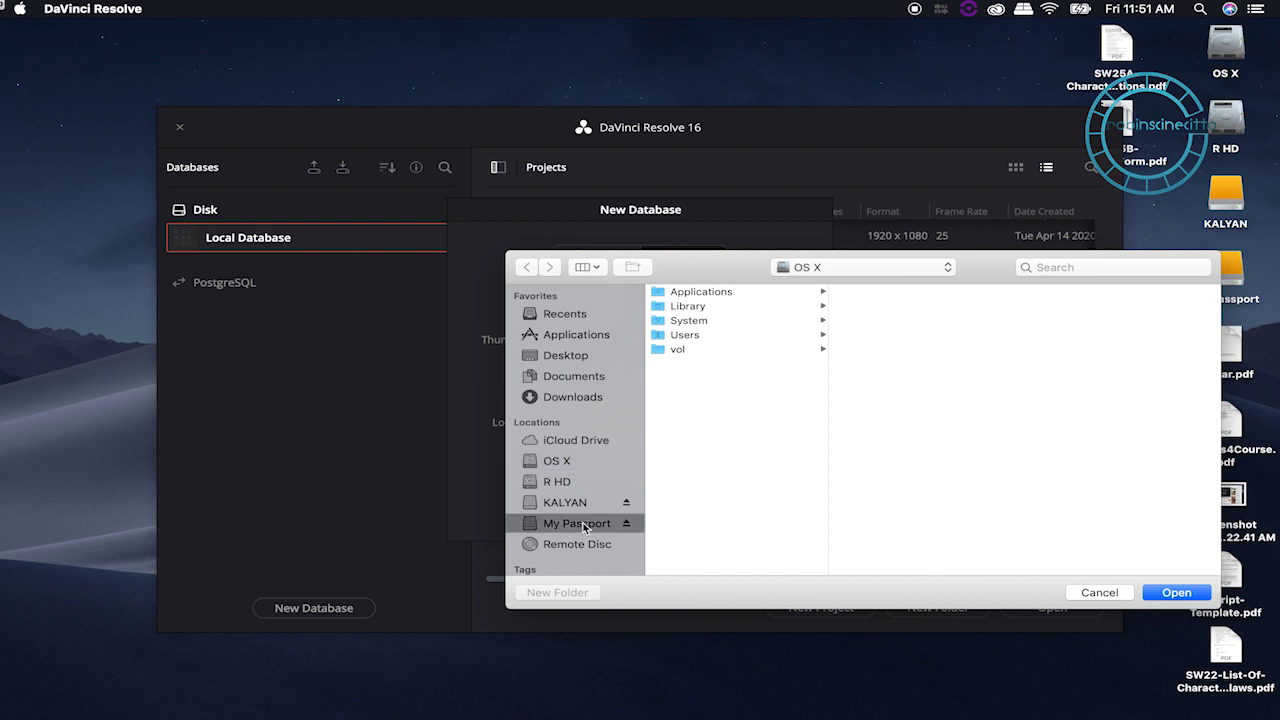
pyautogui.click(581, 508)
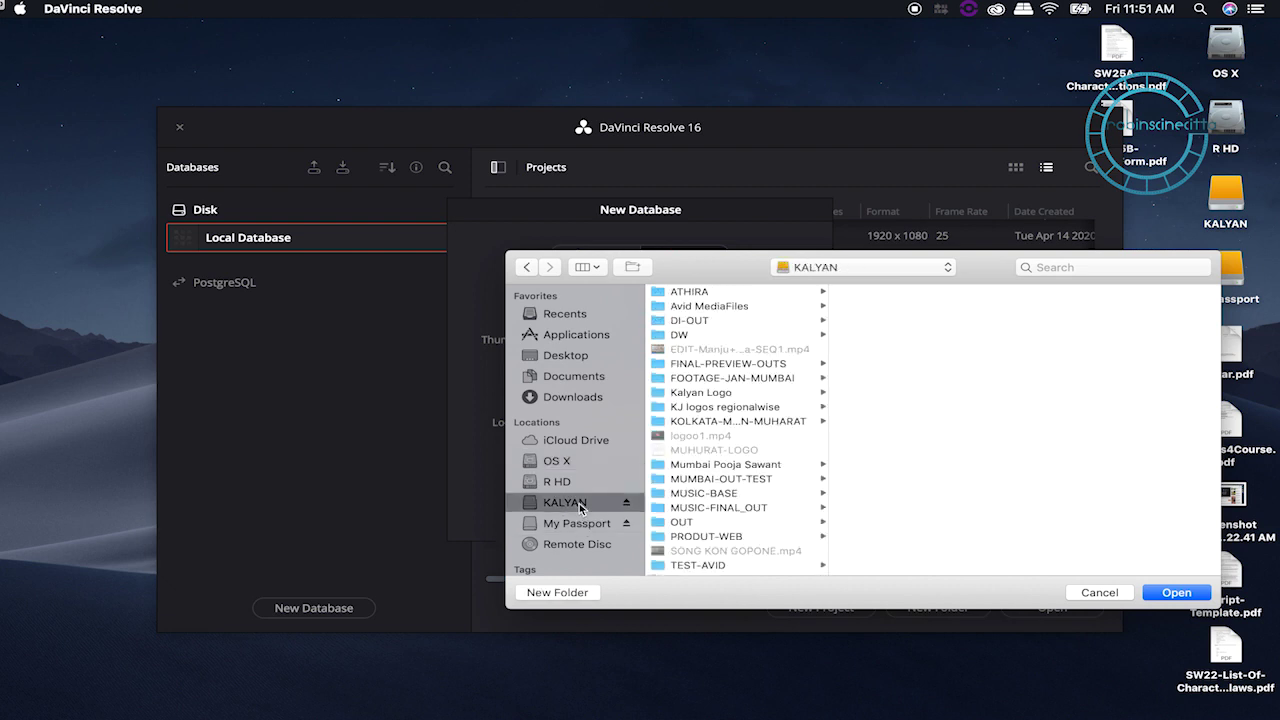
pyautogui.scroll(-3, 780, 546)
pyautogui.click(722, 525)
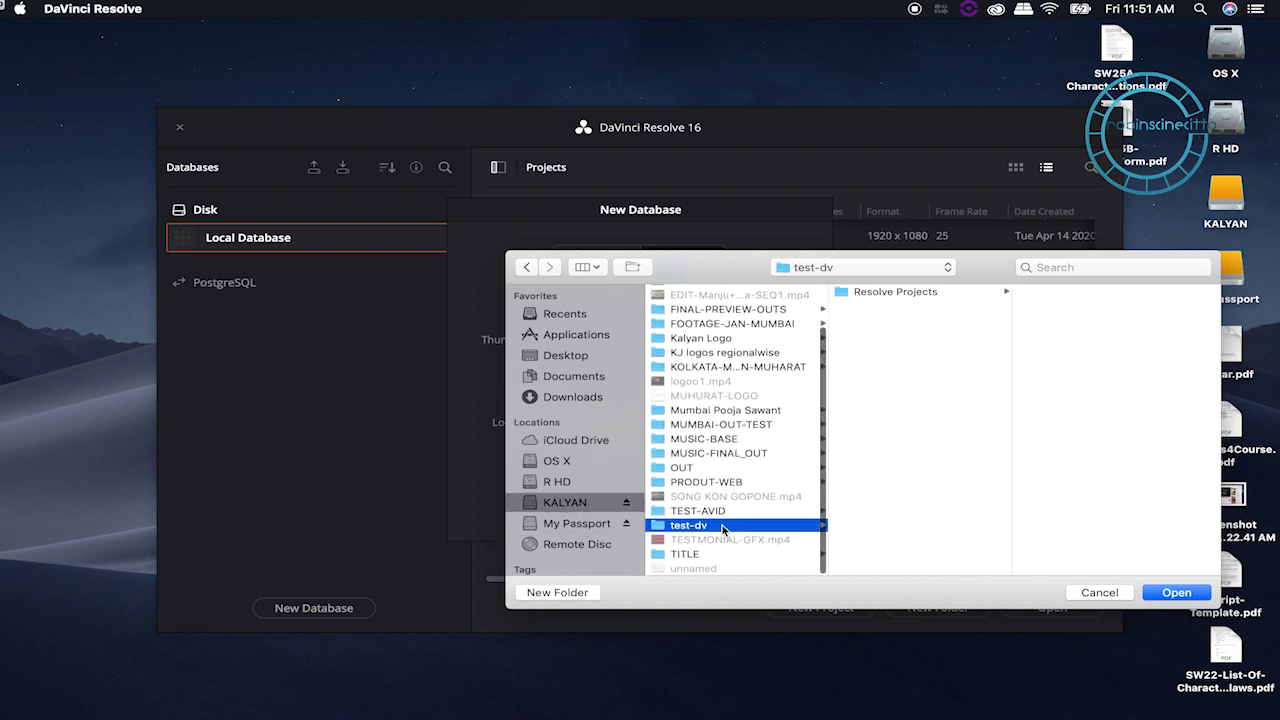
pyautogui.click(928, 291)
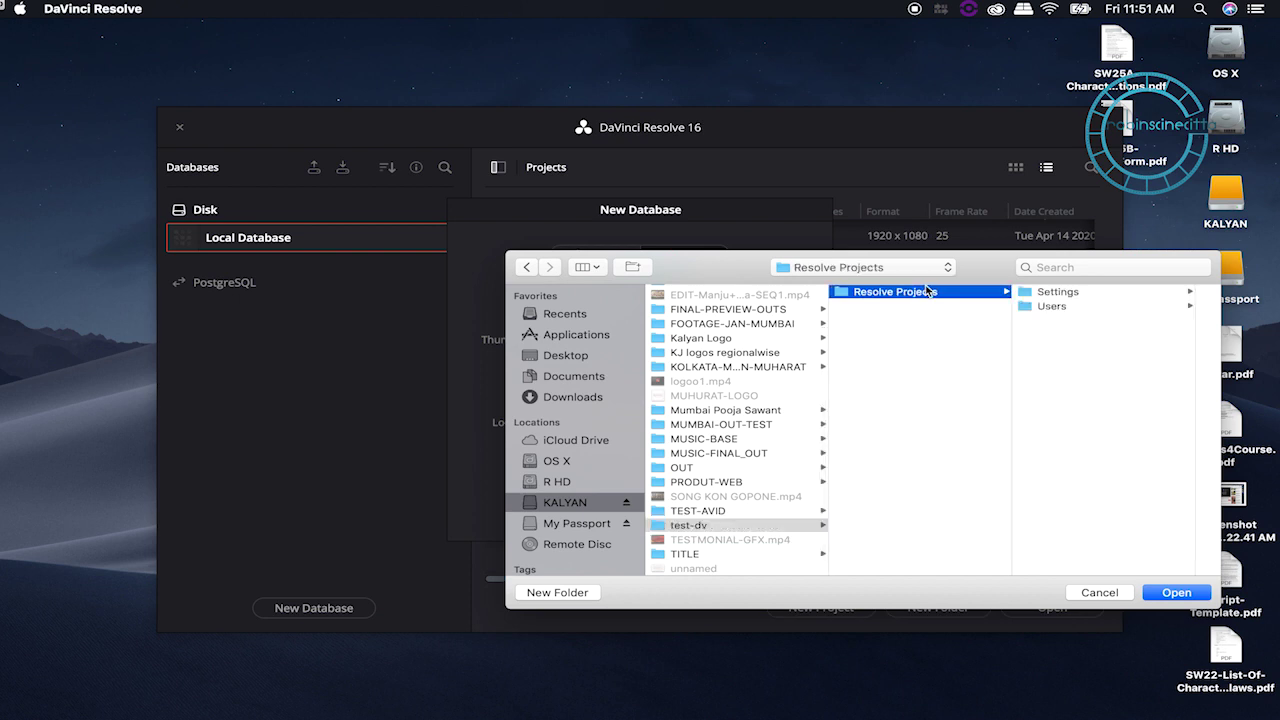
pyautogui.click(1184, 593)
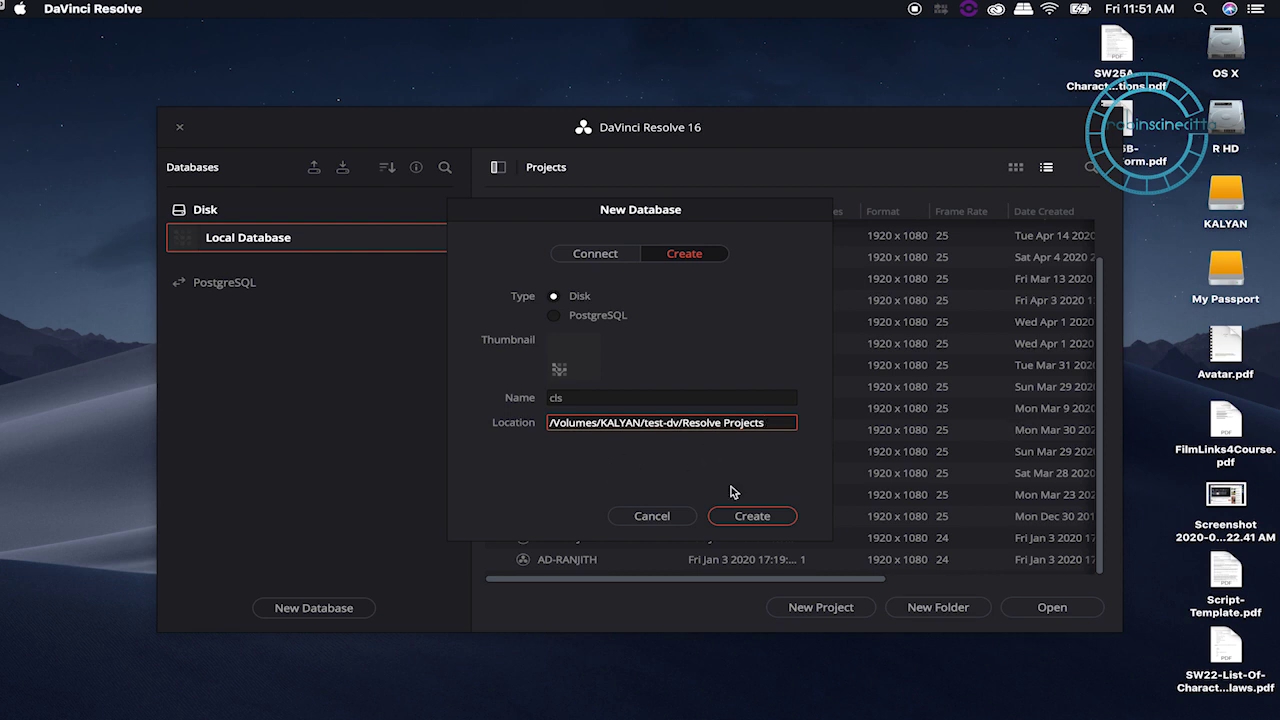
pyautogui.click(752, 516)
pyautogui.click(1177, 593)
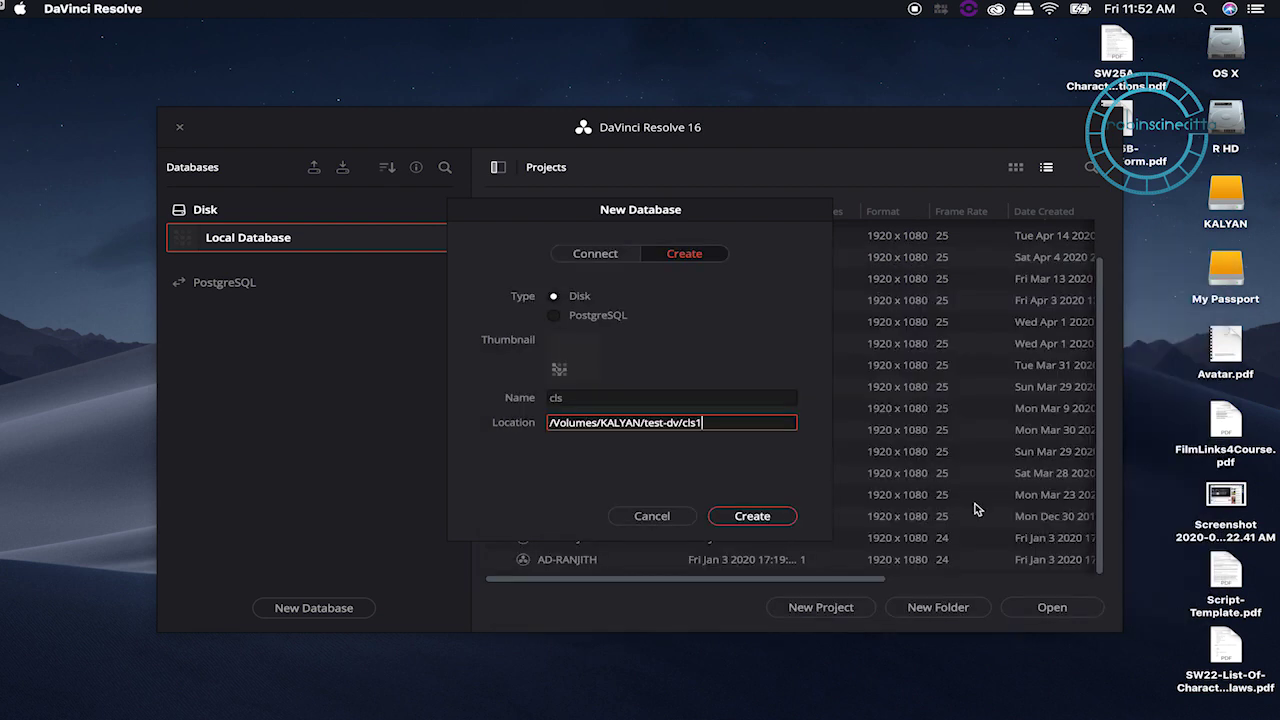
pyautogui.click(758, 516)
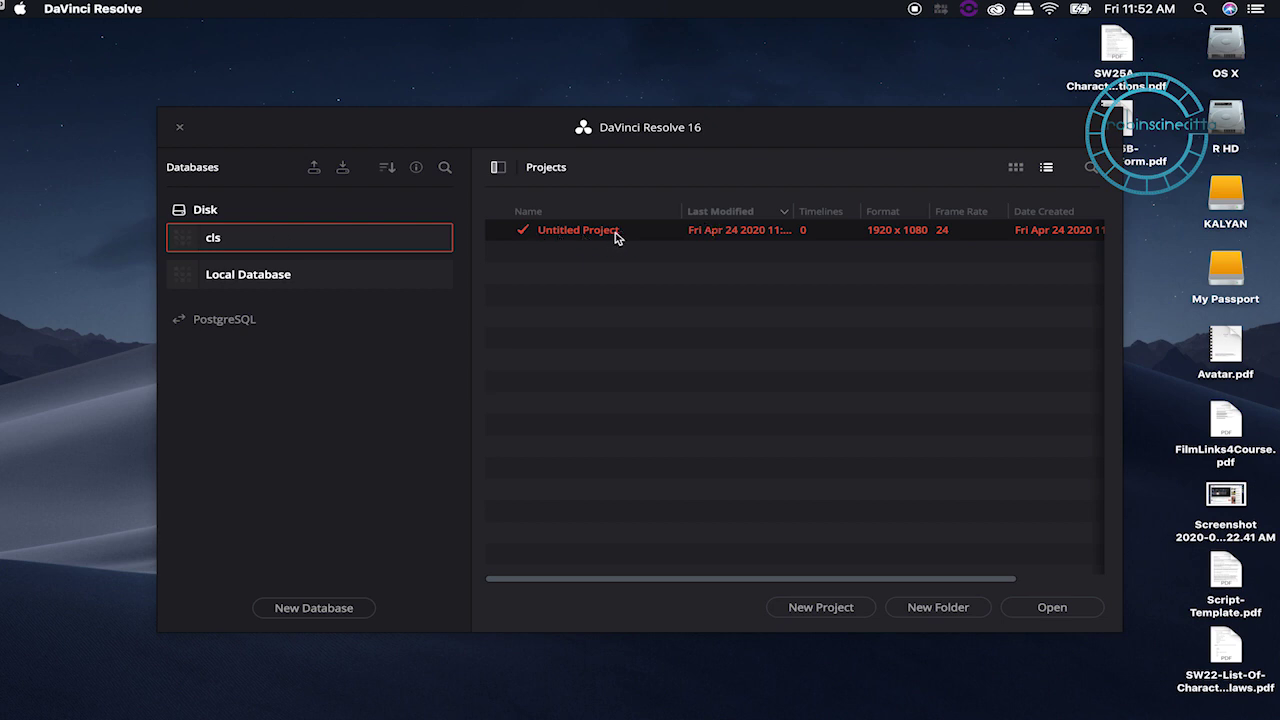
# - Switch to thumbnail view, then create and select a new project folder named cls
pyautogui.click(1015, 167)
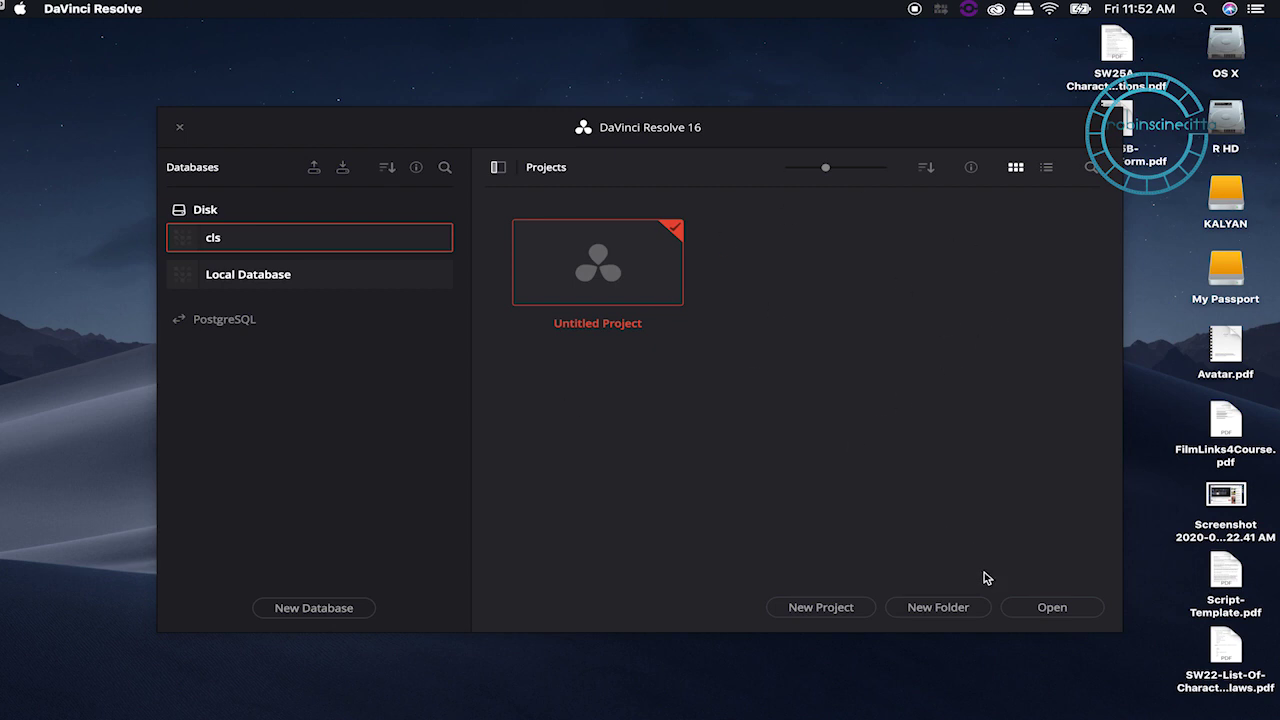
pyautogui.click(952, 611)
pyautogui.write('cls')
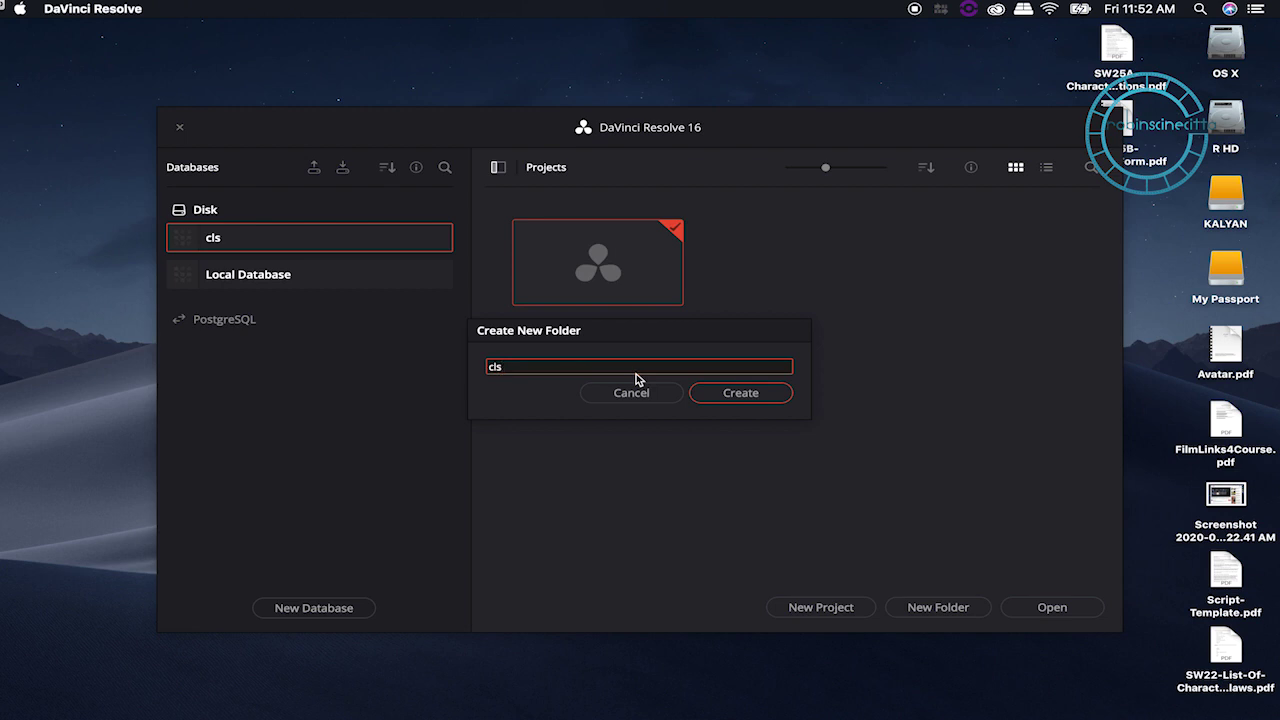
pyautogui.click(742, 393)
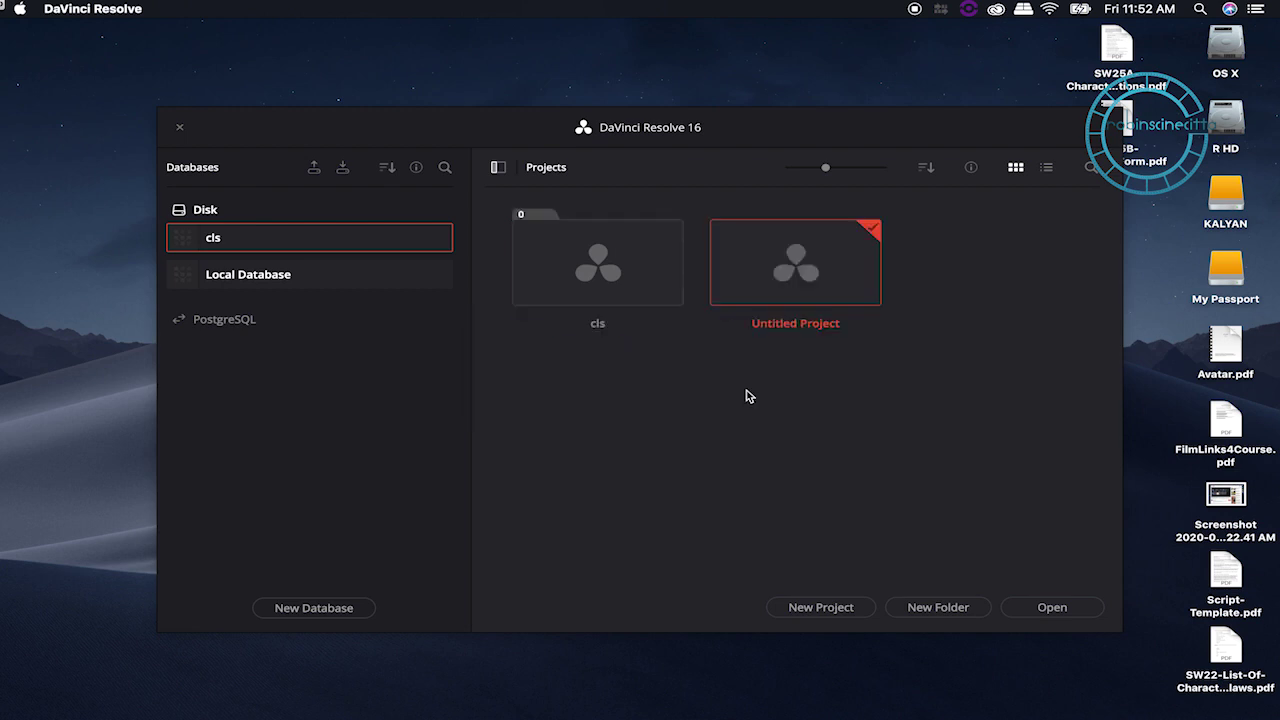
pyautogui.click(599, 258)
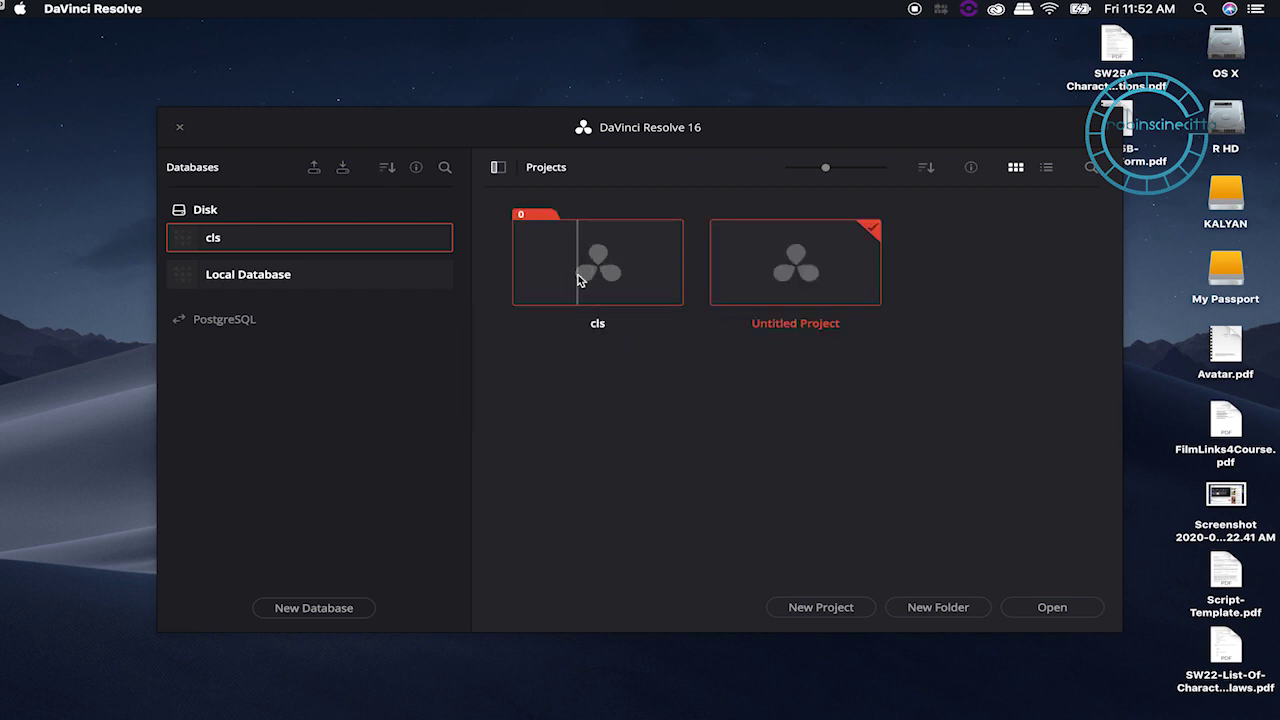
# - Create a new project named cls-01 inside the cls folder
pyautogui.click(821, 609)
pyautogui.press('BackSpace')
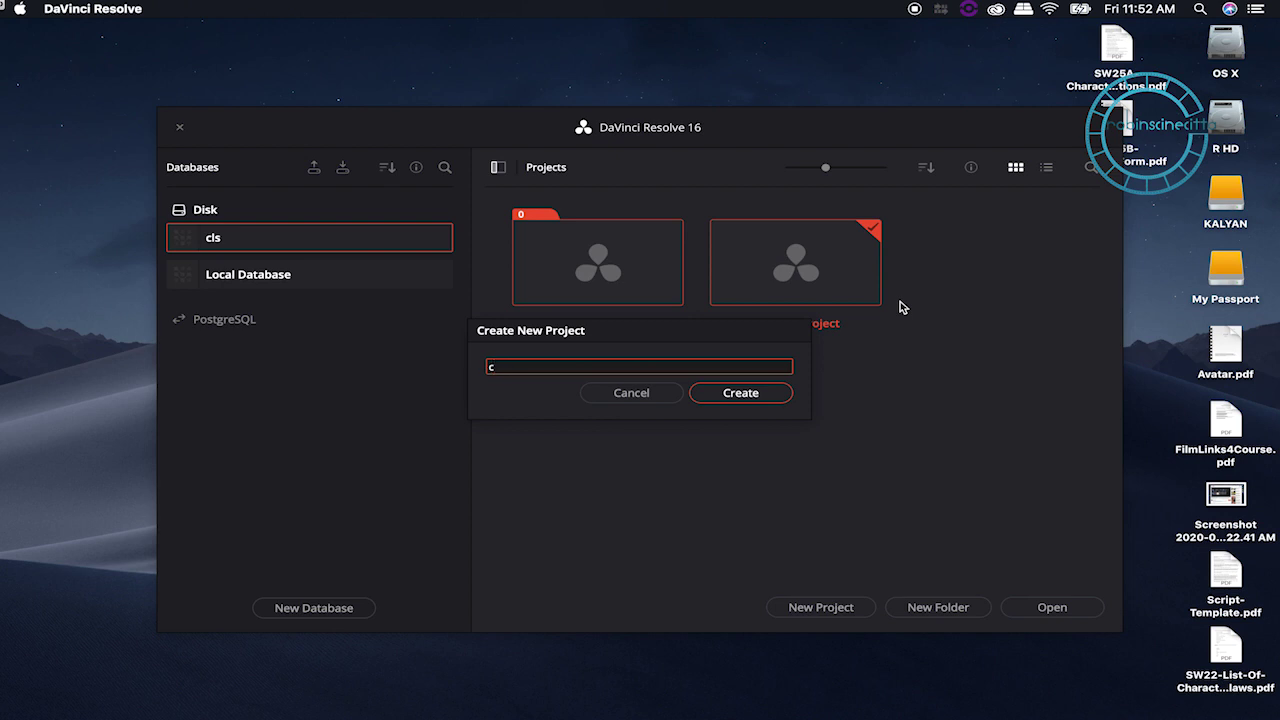
pyautogui.write('cls-01')
pyautogui.click(723, 400)
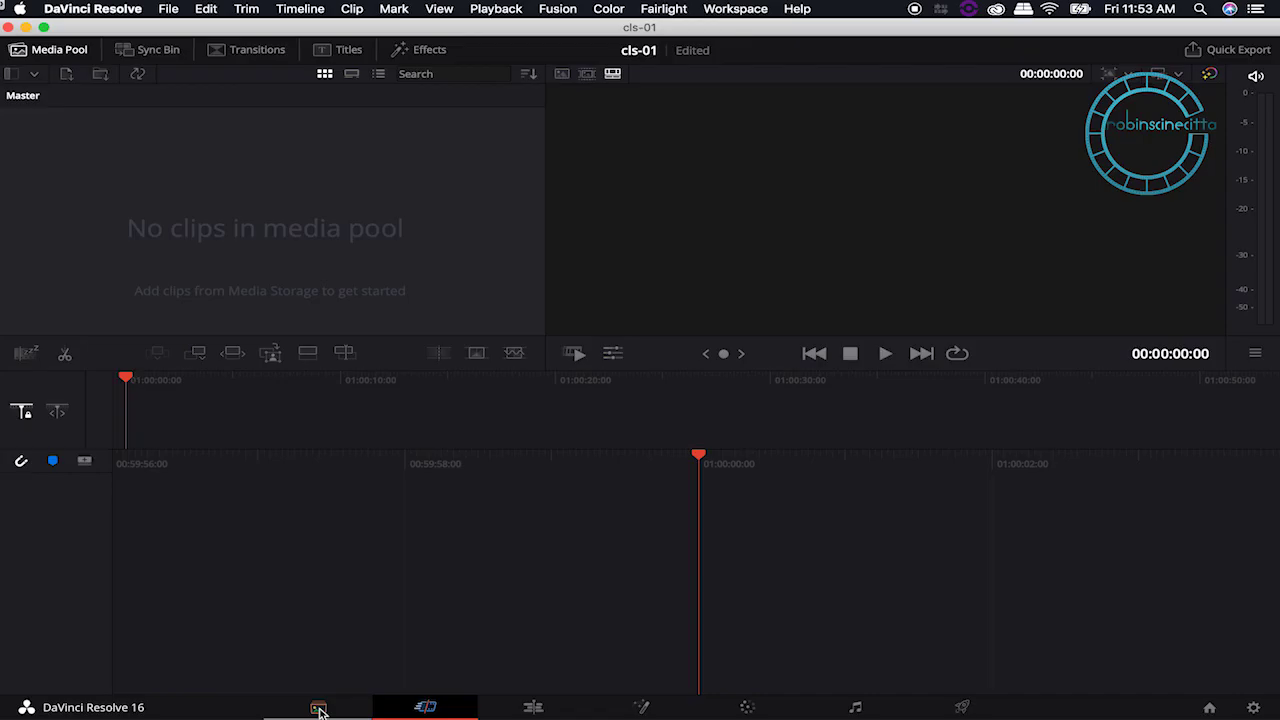
# - Switch the new cls-01 project to the Media page
pyautogui.click(343, 337)
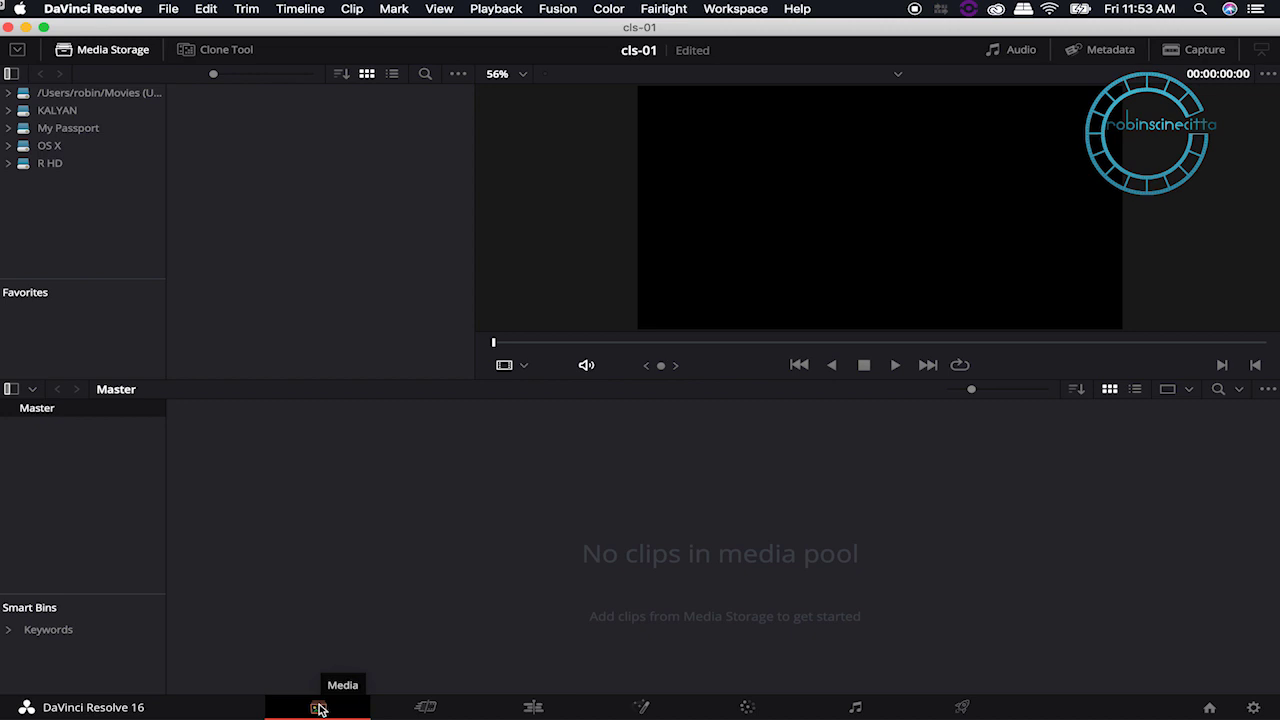
# - Tour the Cut, Edit and Fusion pages of the empty cls-01 project
pyautogui.click(425, 708)
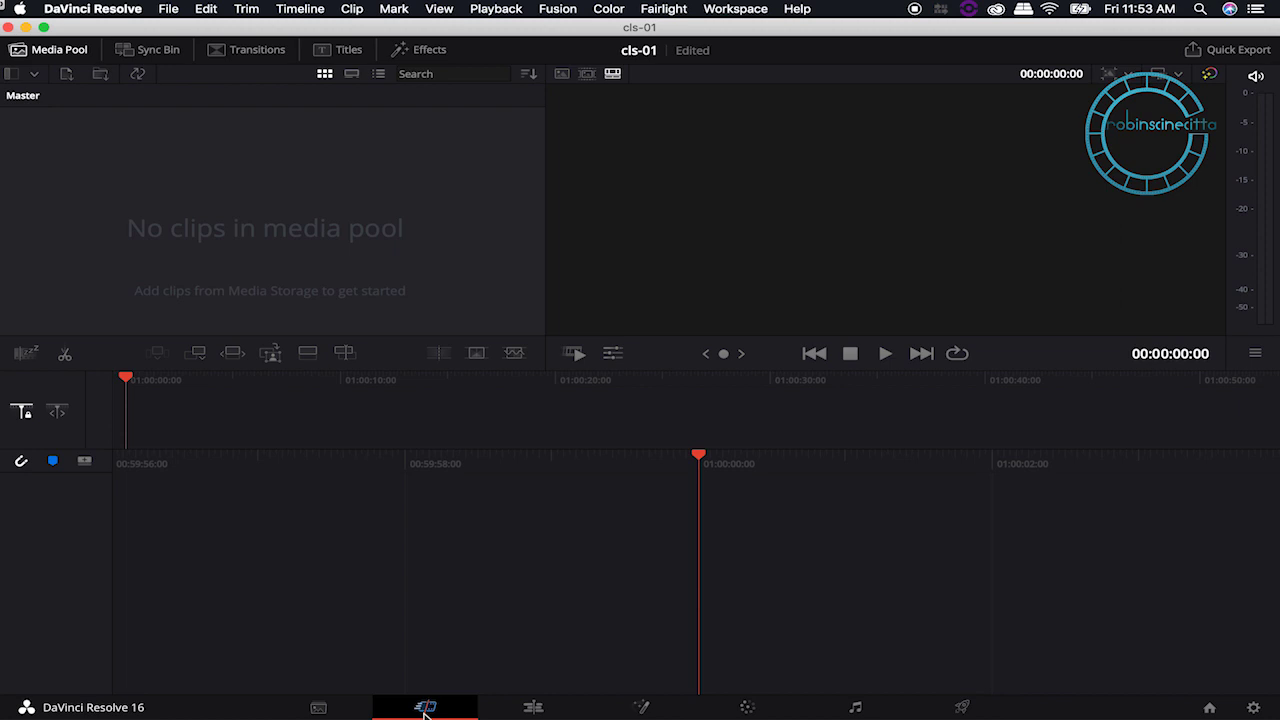
pyautogui.click(532, 708)
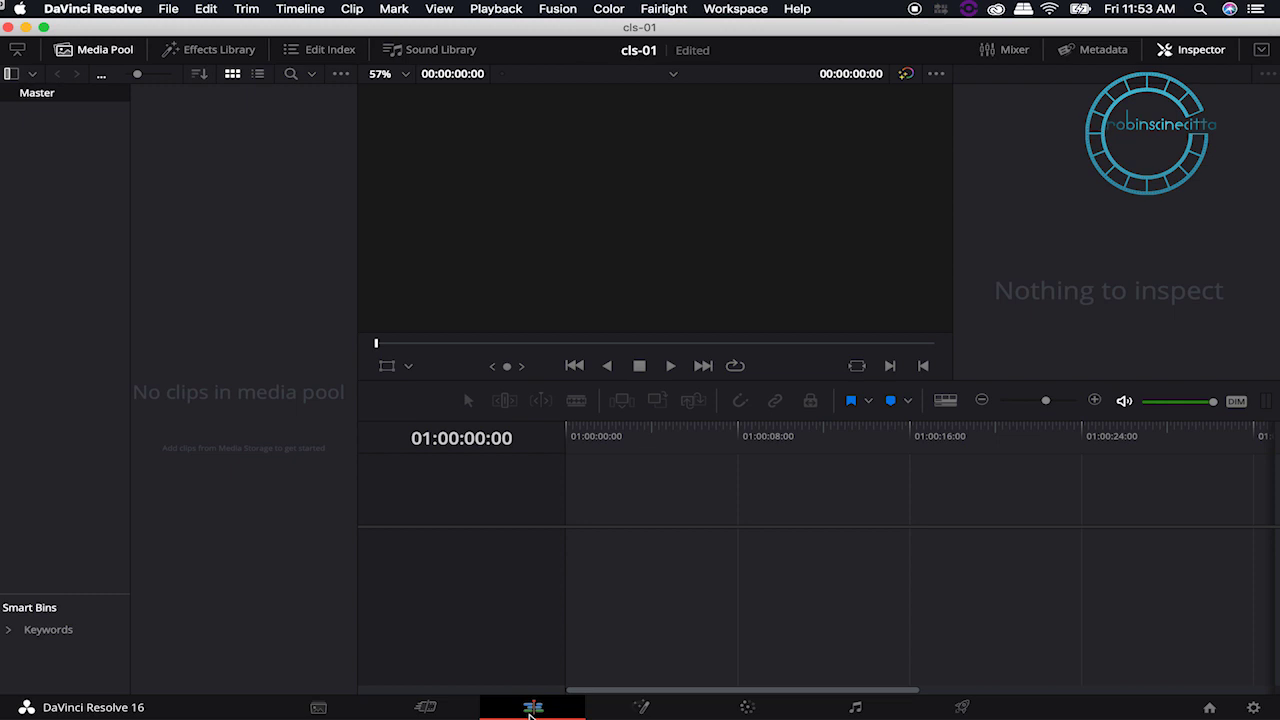
pyautogui.click(425, 708)
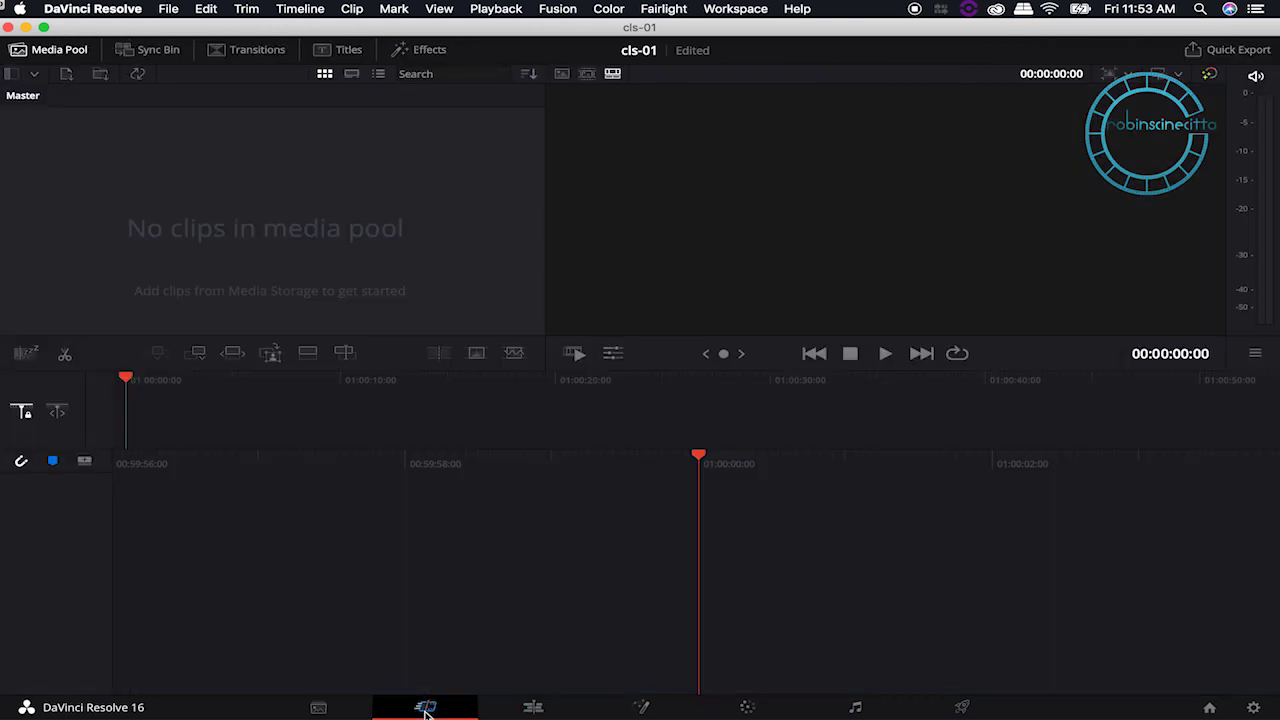
pyautogui.click(530, 708)
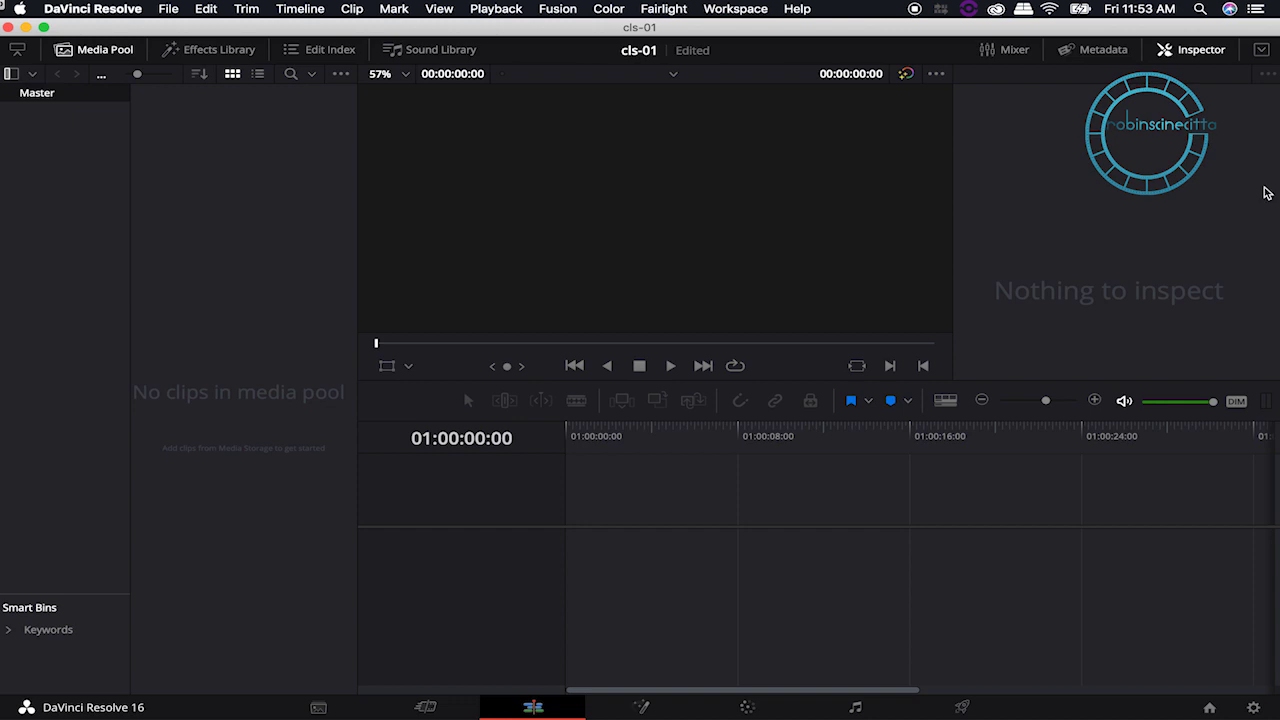
pyautogui.click(636, 707)
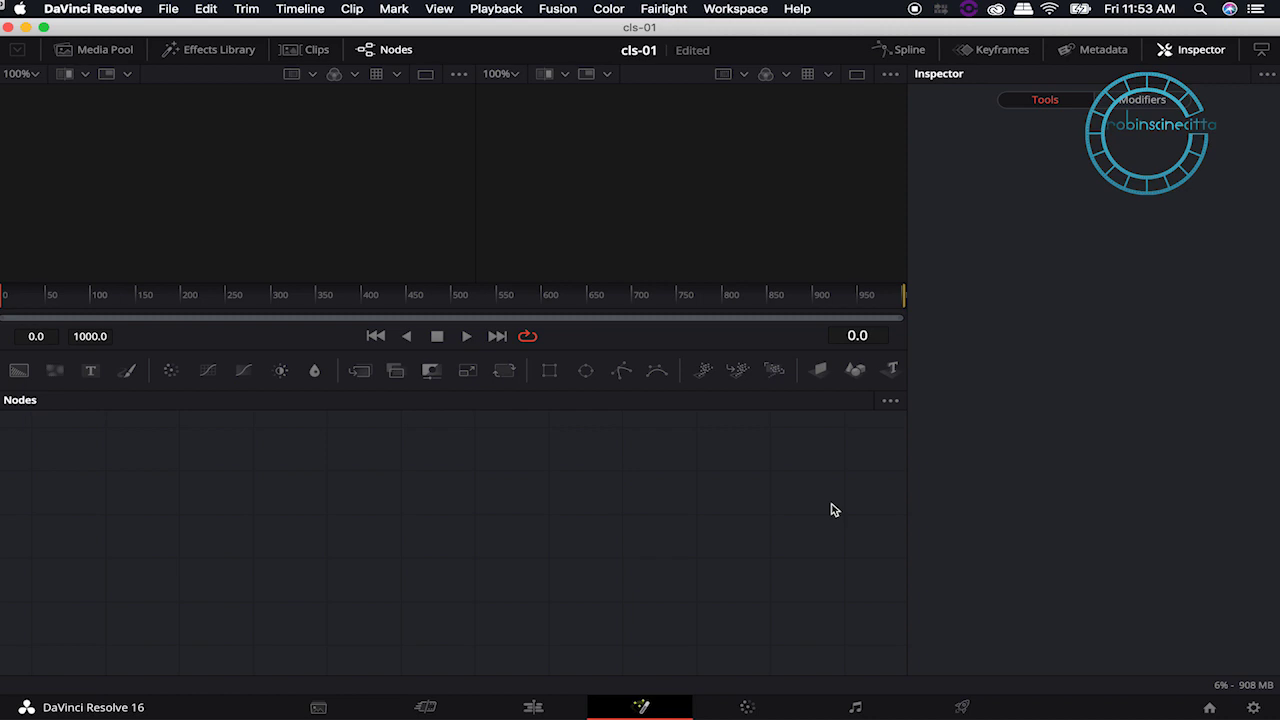
# - On the Color page show the color wheels and node graph, then move to Fairlight
pyautogui.click(745, 708)
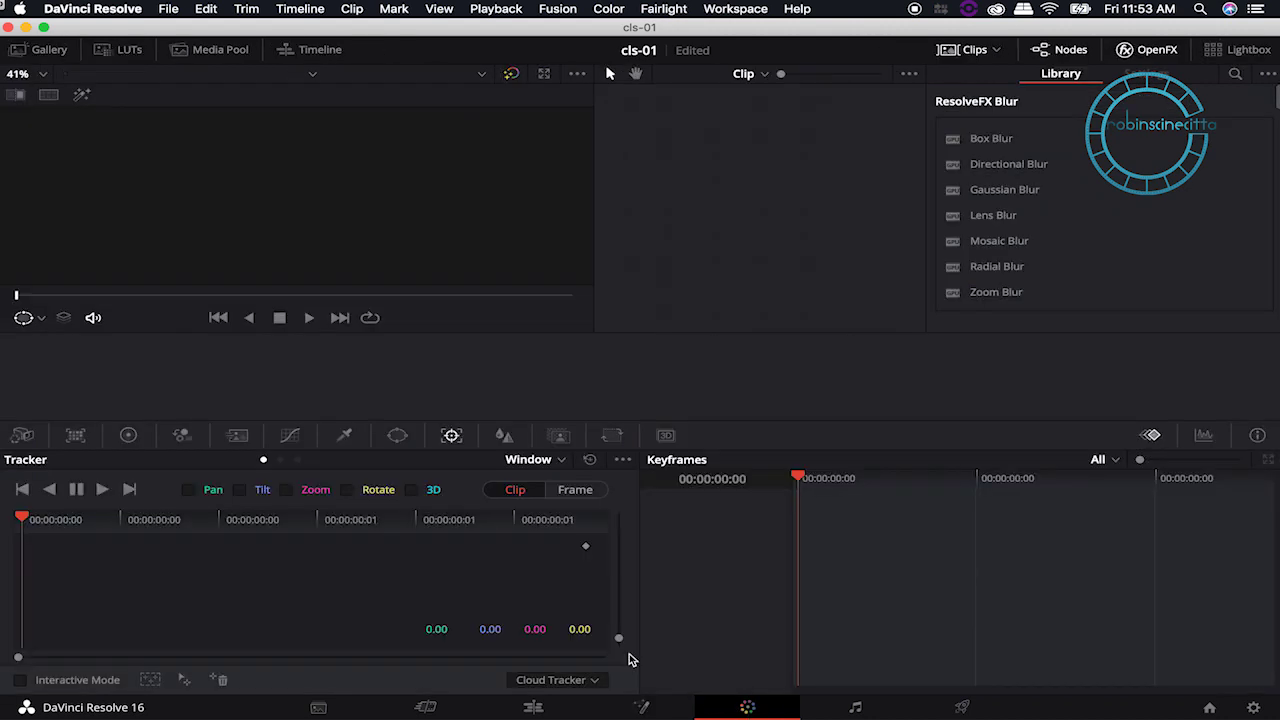
pyautogui.click(128, 435)
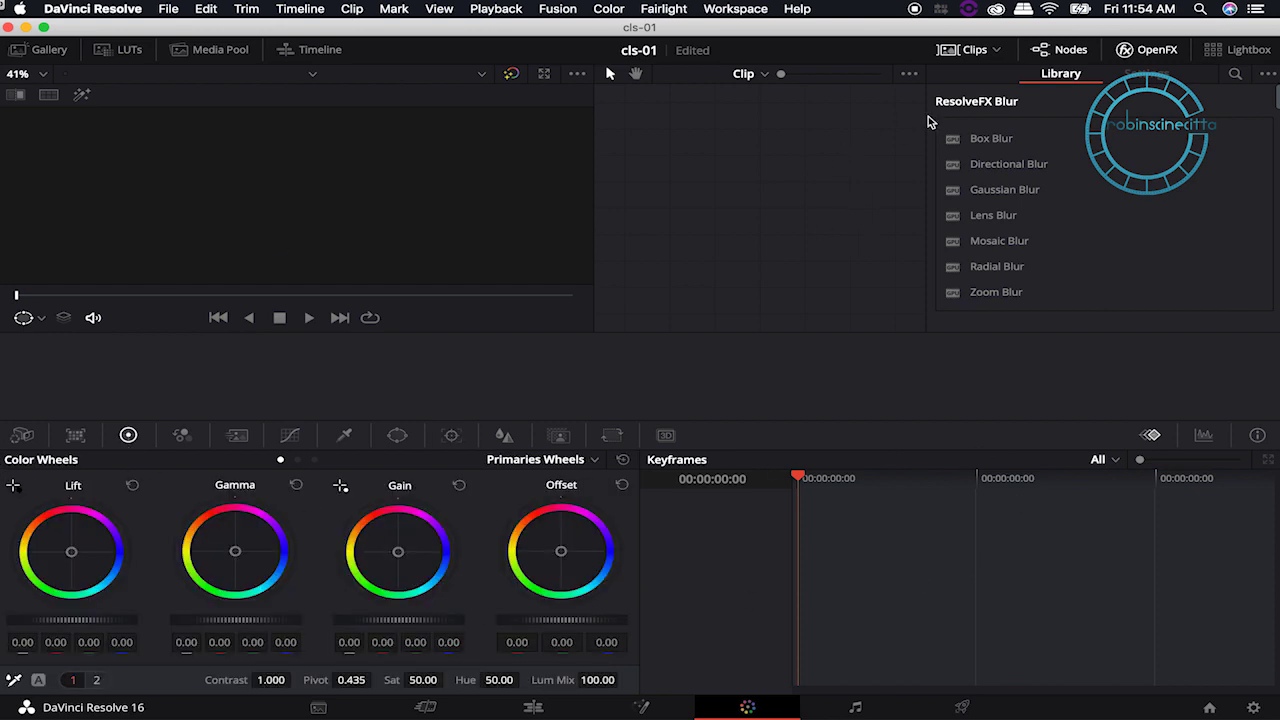
pyautogui.click(1072, 51)
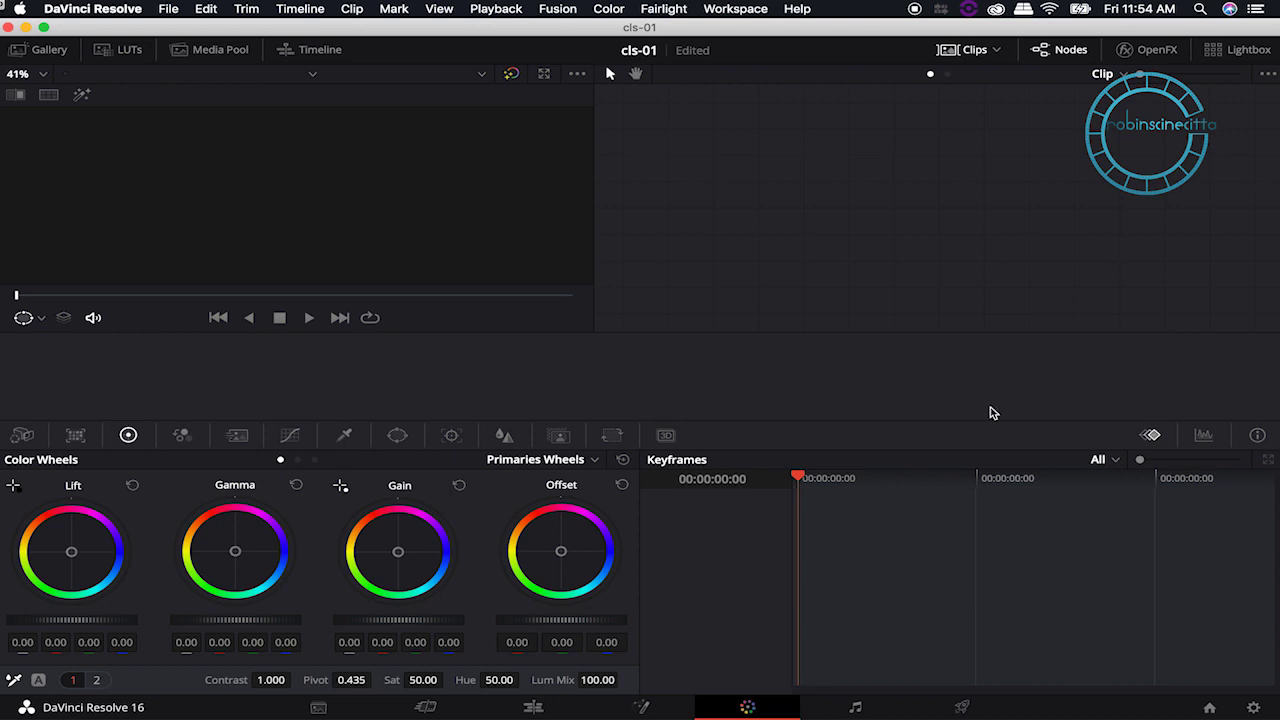
pyautogui.click(854, 707)
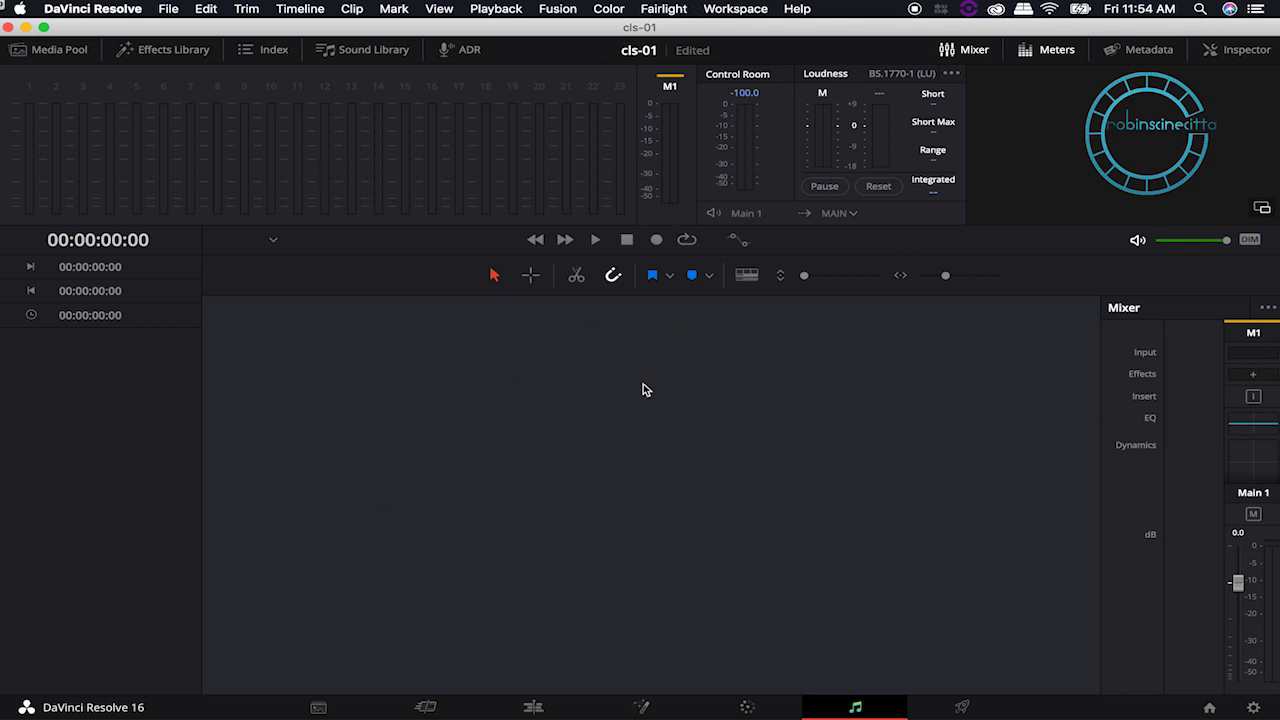
# - On the Deliver page, browse the render presets and choose Pro Tools
pyautogui.click(966, 707)
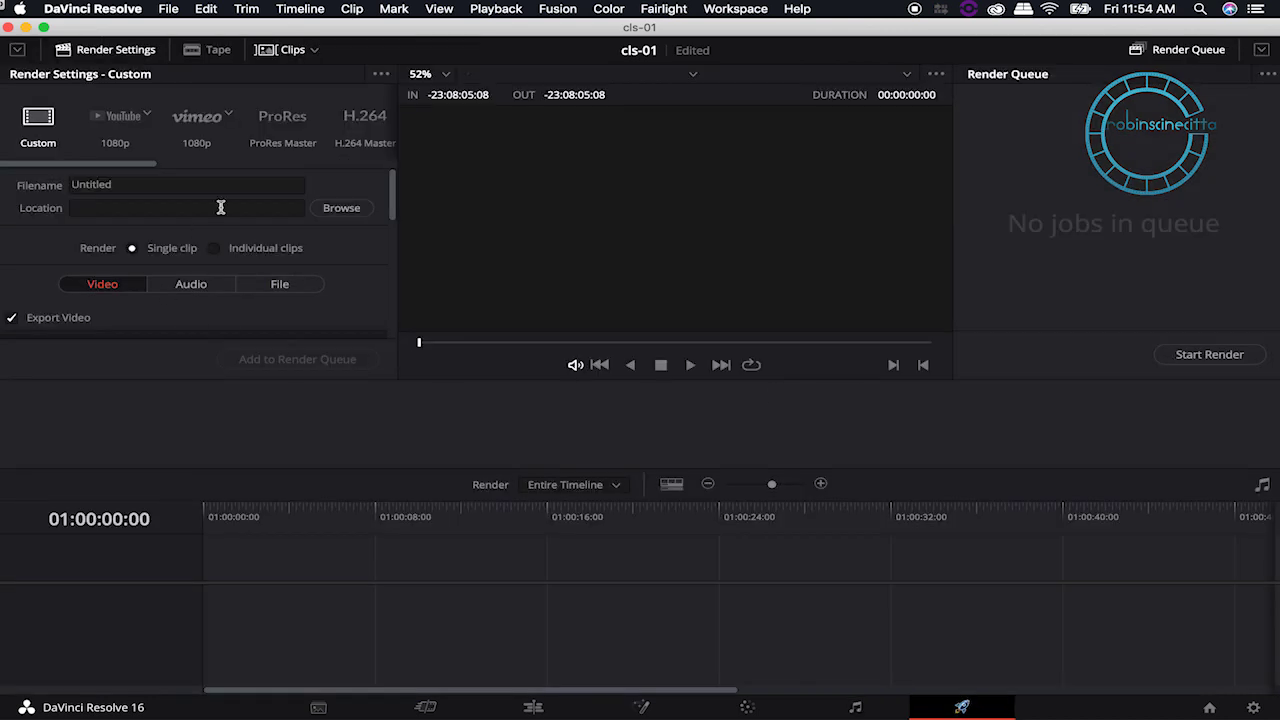
pyautogui.hscroll(5, 278, 149)
pyautogui.hscroll(2, 280, 149)
pyautogui.hscroll(-8, 280, 149)
pyautogui.hscroll(2, 280, 149)
pyautogui.hscroll(2, 309, 134)
pyautogui.hscroll(-4, 220, 129)
pyautogui.hscroll(4, 265, 129)
pyautogui.hscroll(6, 273, 129)
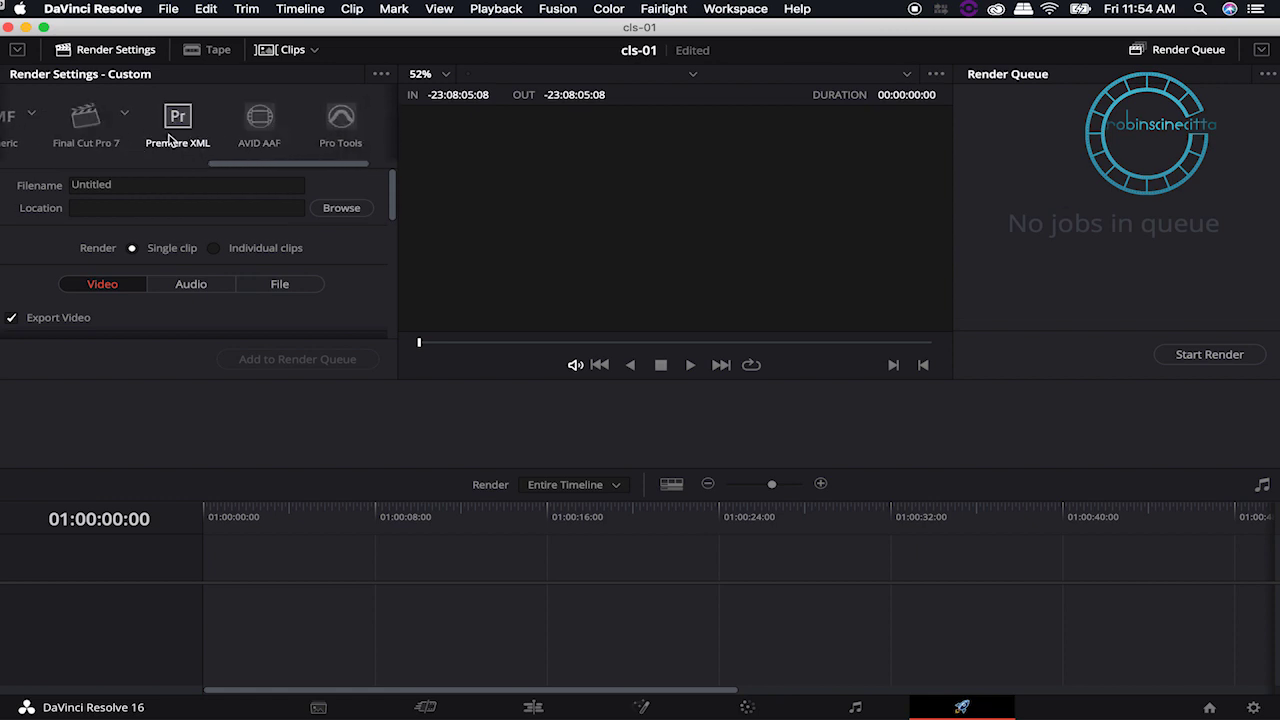
pyautogui.click(345, 140)
# - Scroll the preset row once more and return to the Media page
pyautogui.hscroll(2, 352, 146)
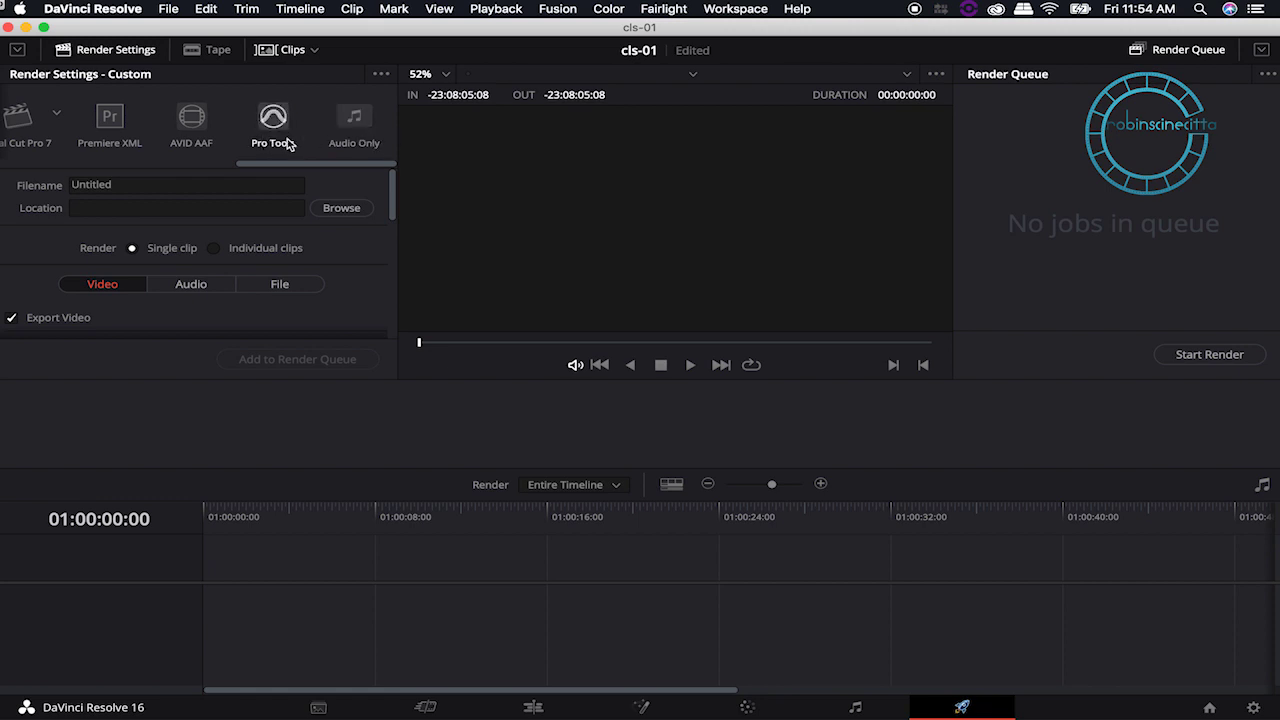
pyautogui.hscroll(-8, 210, 161)
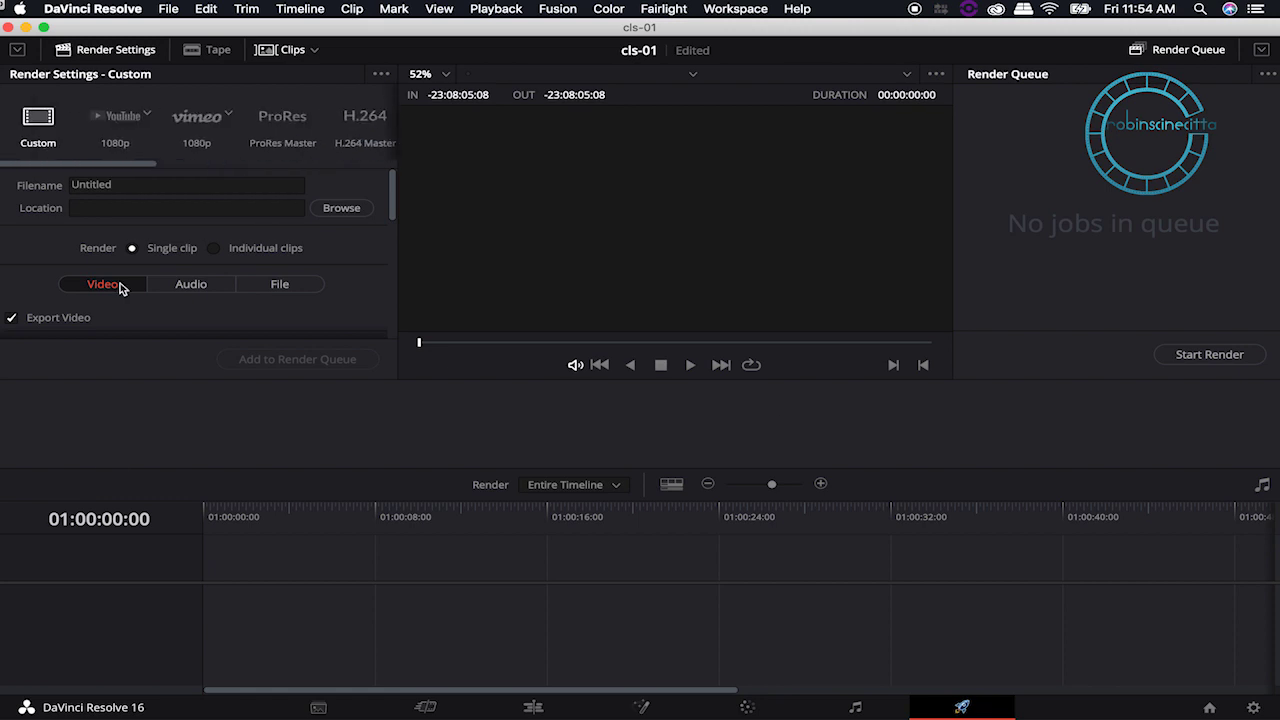
pyautogui.click(318, 707)
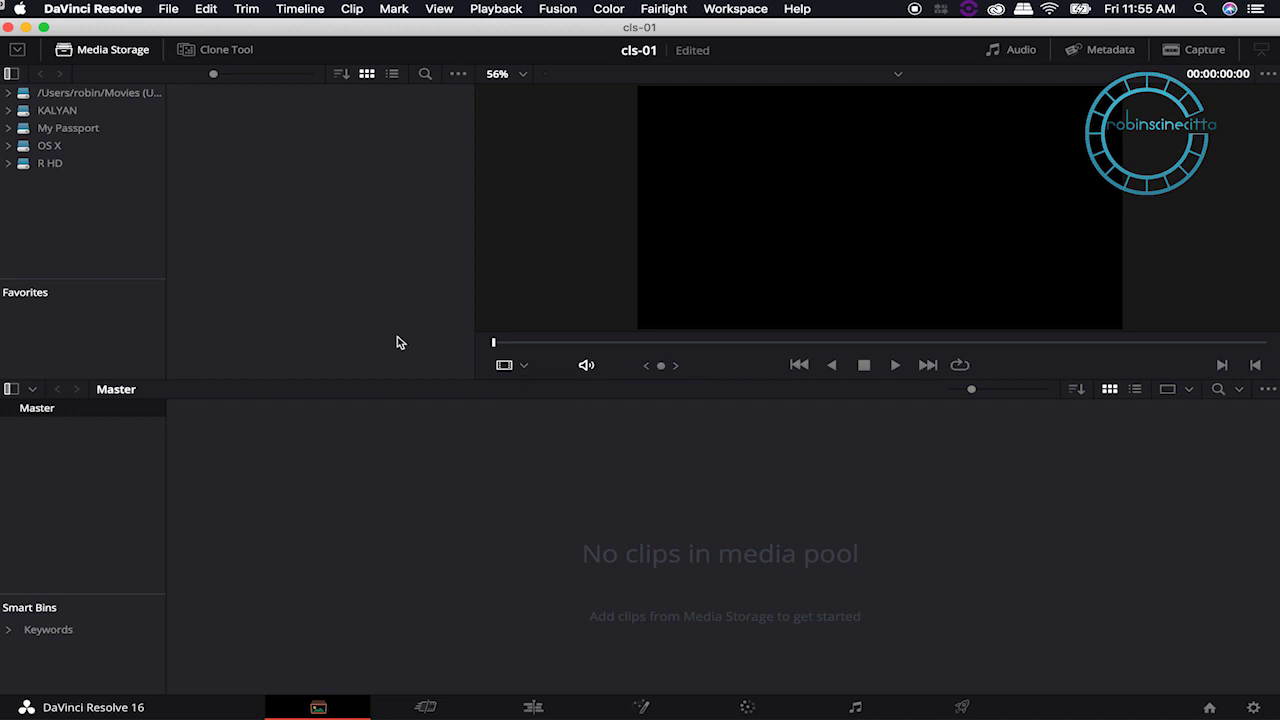
# - Browse the My Passport drive to the MBL-PROMO Day 1 camera clips
pyautogui.click(7, 129)
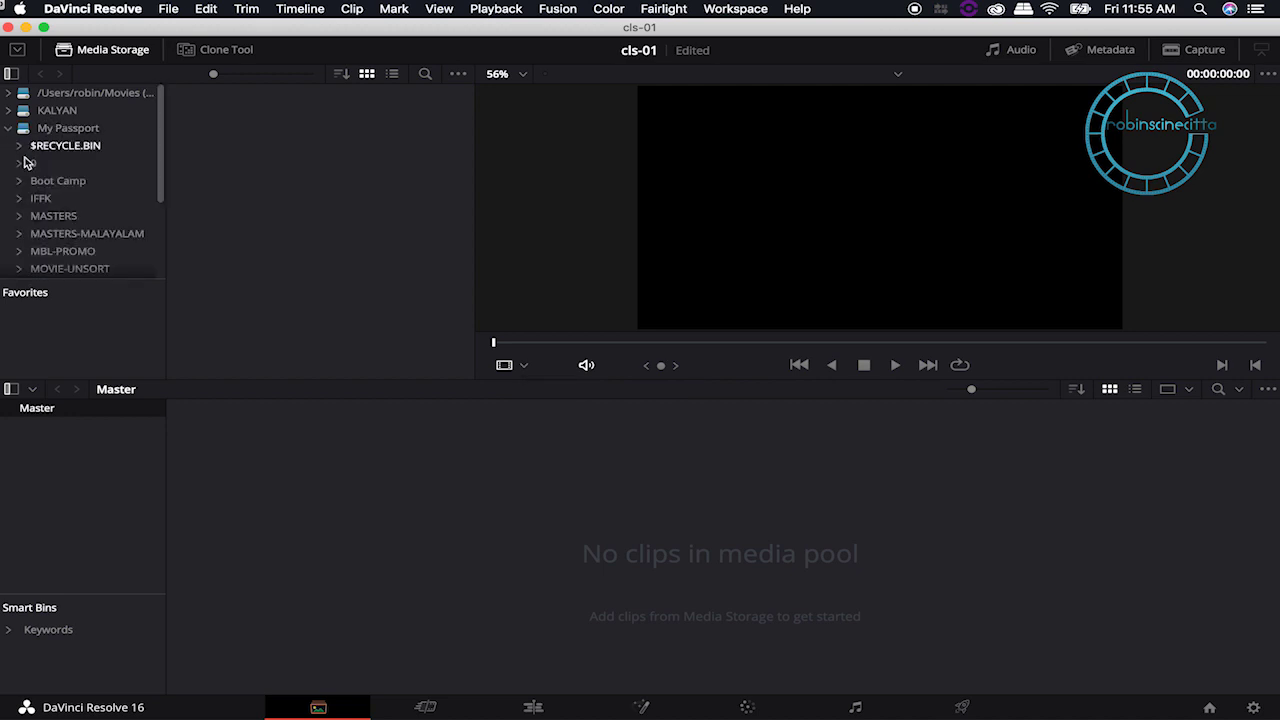
pyautogui.scroll(-2, 127, 217)
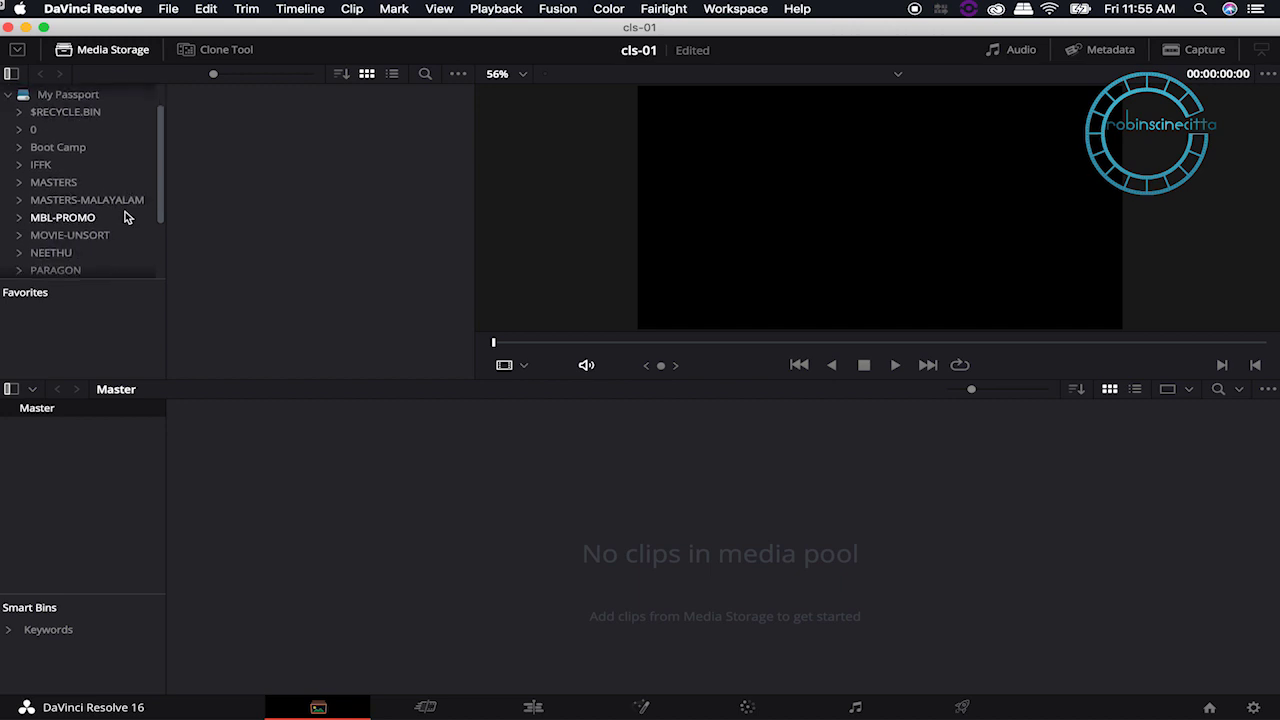
pyautogui.click(19, 217)
pyautogui.scroll(-5, 134, 192)
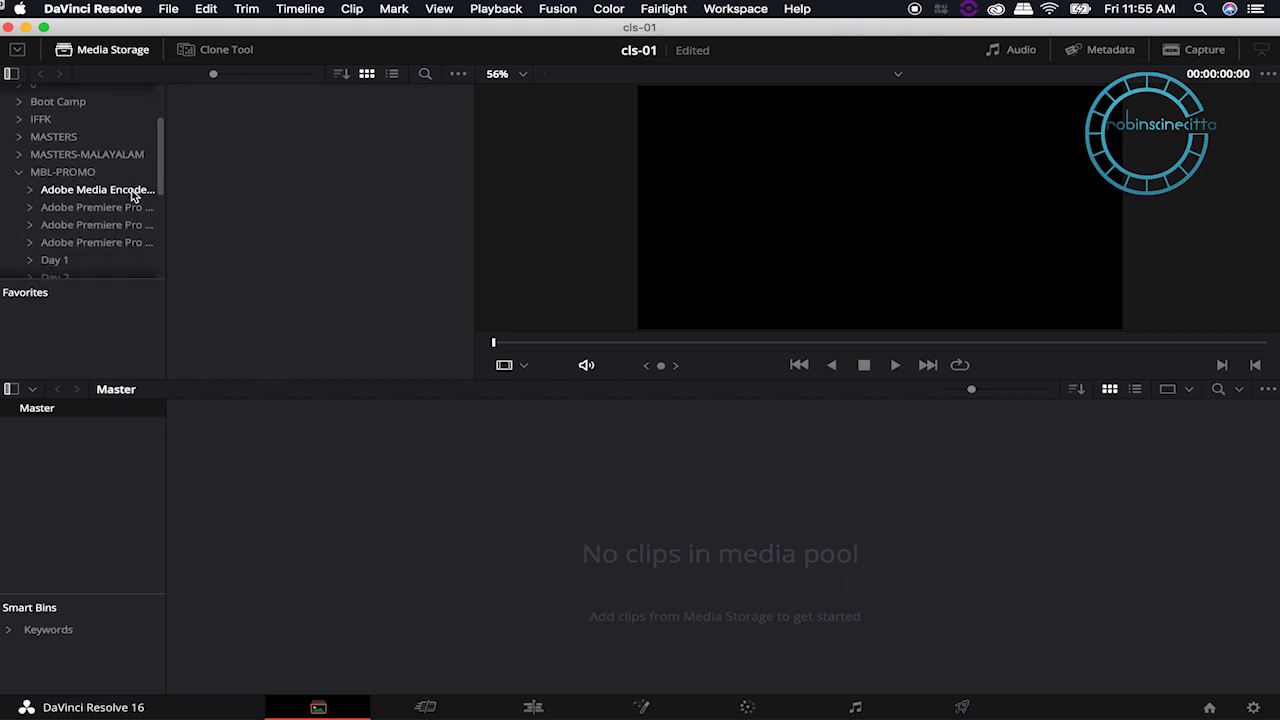
pyautogui.click(33, 229)
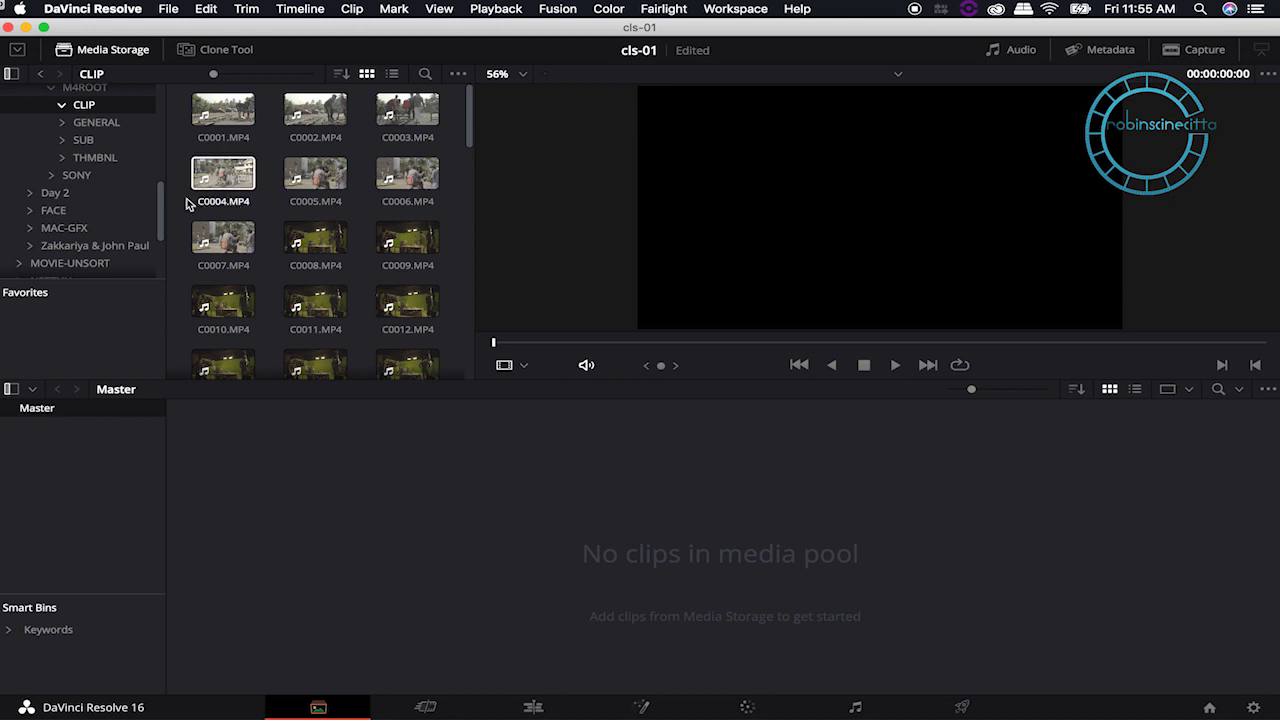
# - Select clips C0005, C0058 and C0007 and drag them into the media pool
pyautogui.click(318, 172)
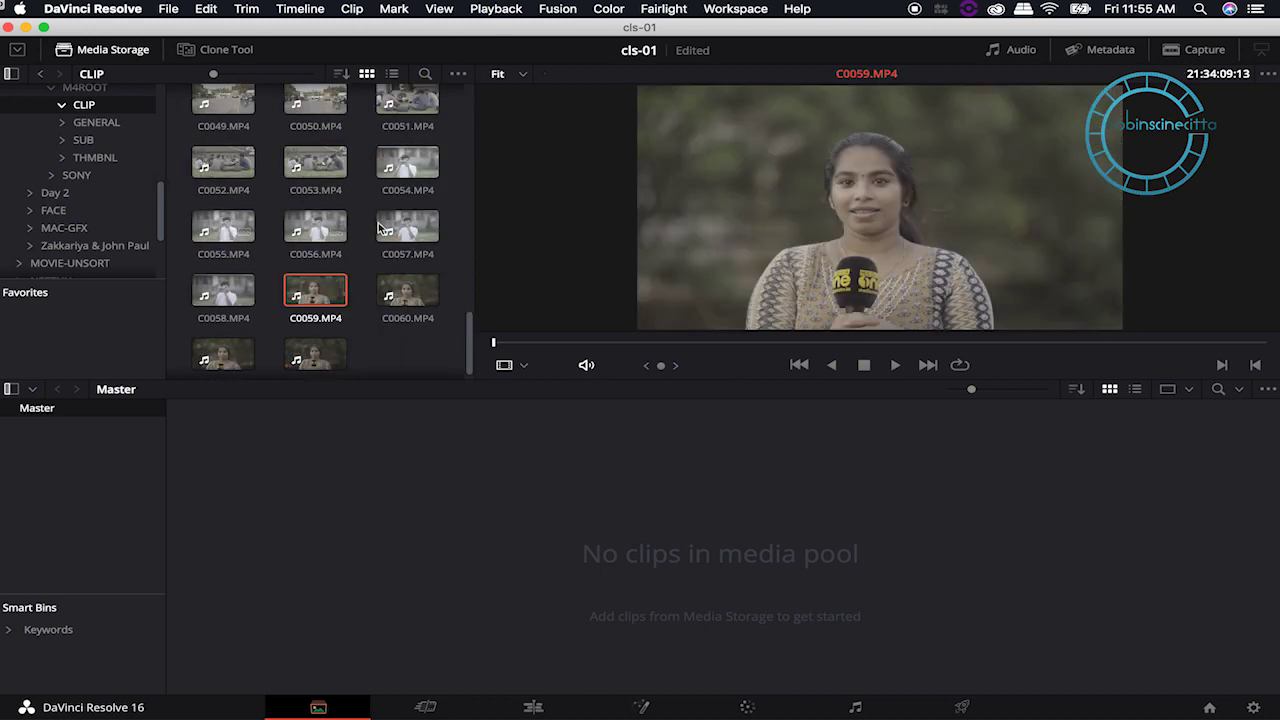
pyautogui.keyDown('super'); pyautogui.click(224, 300); pyautogui.keyUp('super')
pyautogui.scroll(-1, 418, 256)
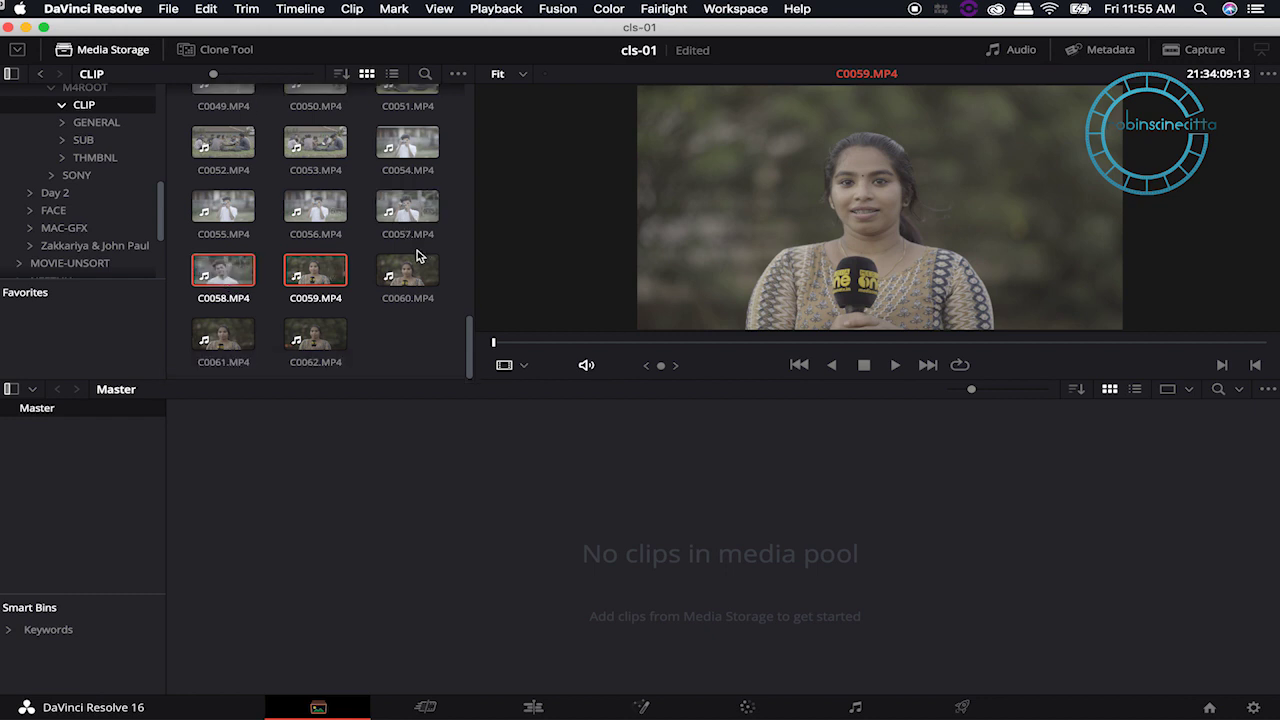
pyautogui.scroll(10, 443, 206)
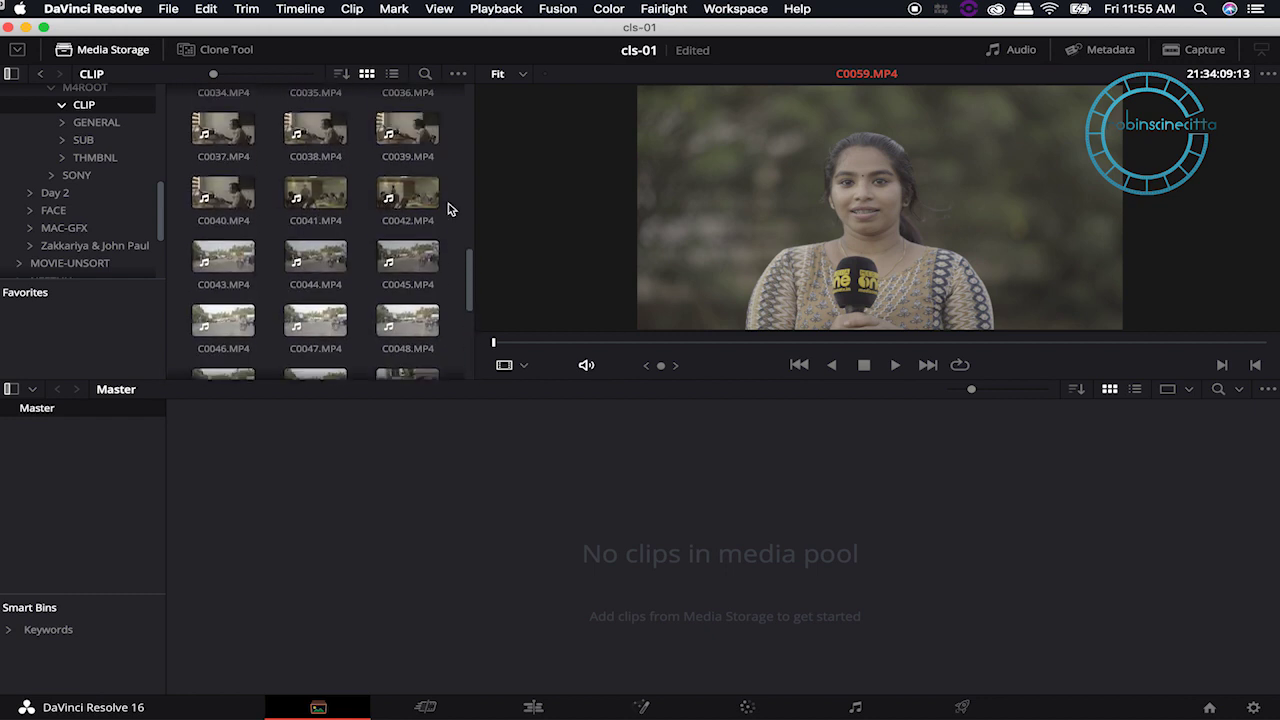
pyautogui.scroll(5, 448, 208)
pyautogui.click(242, 238)
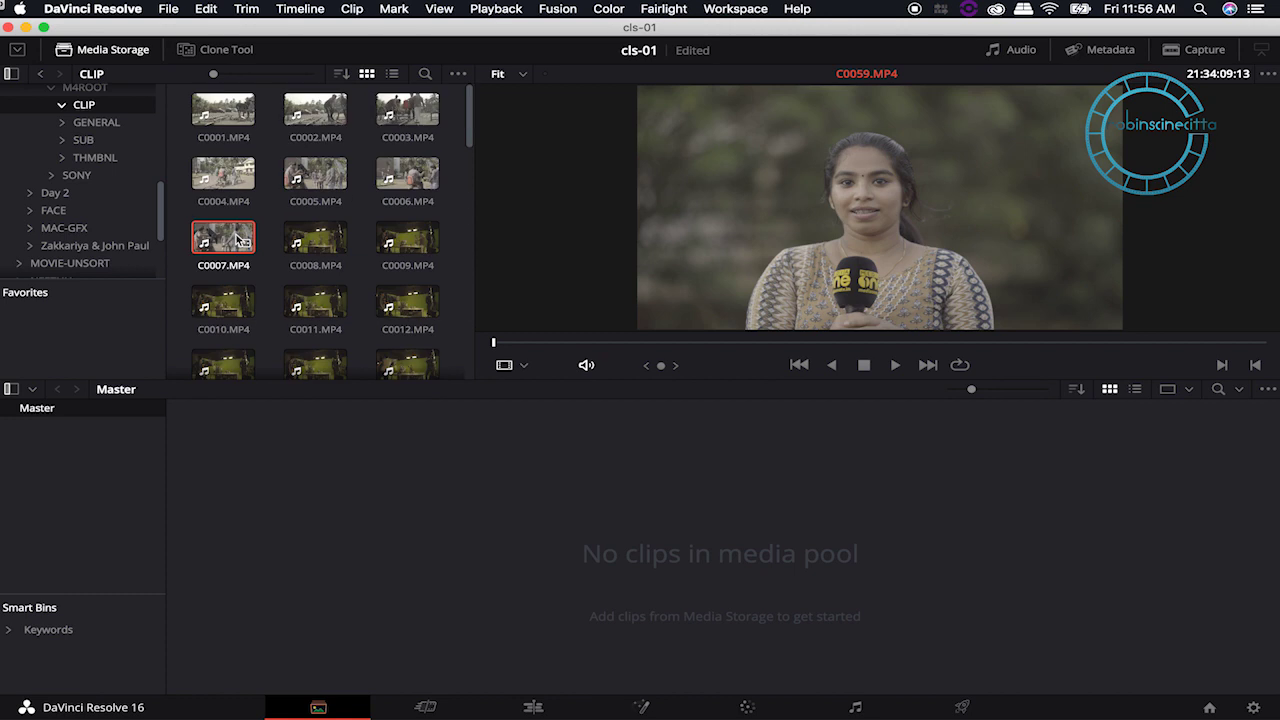
pyautogui.scroll(-2, 222, 240)
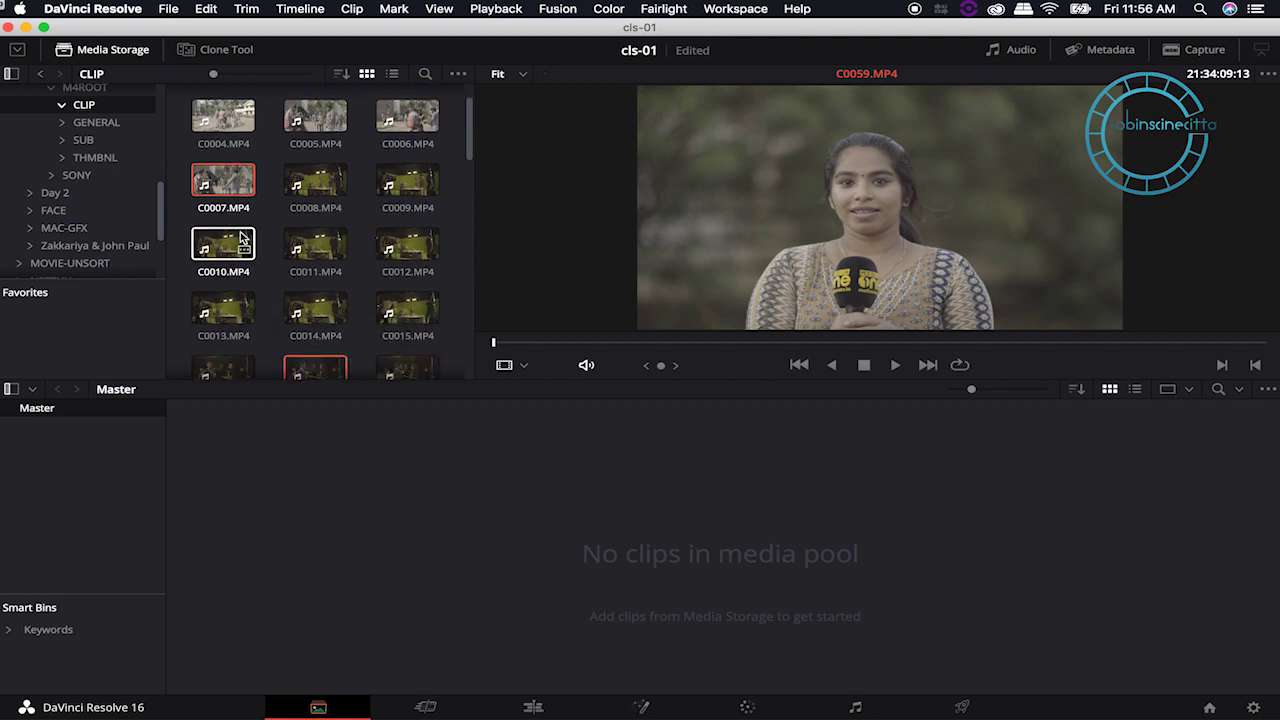
pyautogui.moveTo(212, 188); pyautogui.dragTo(389, 573)
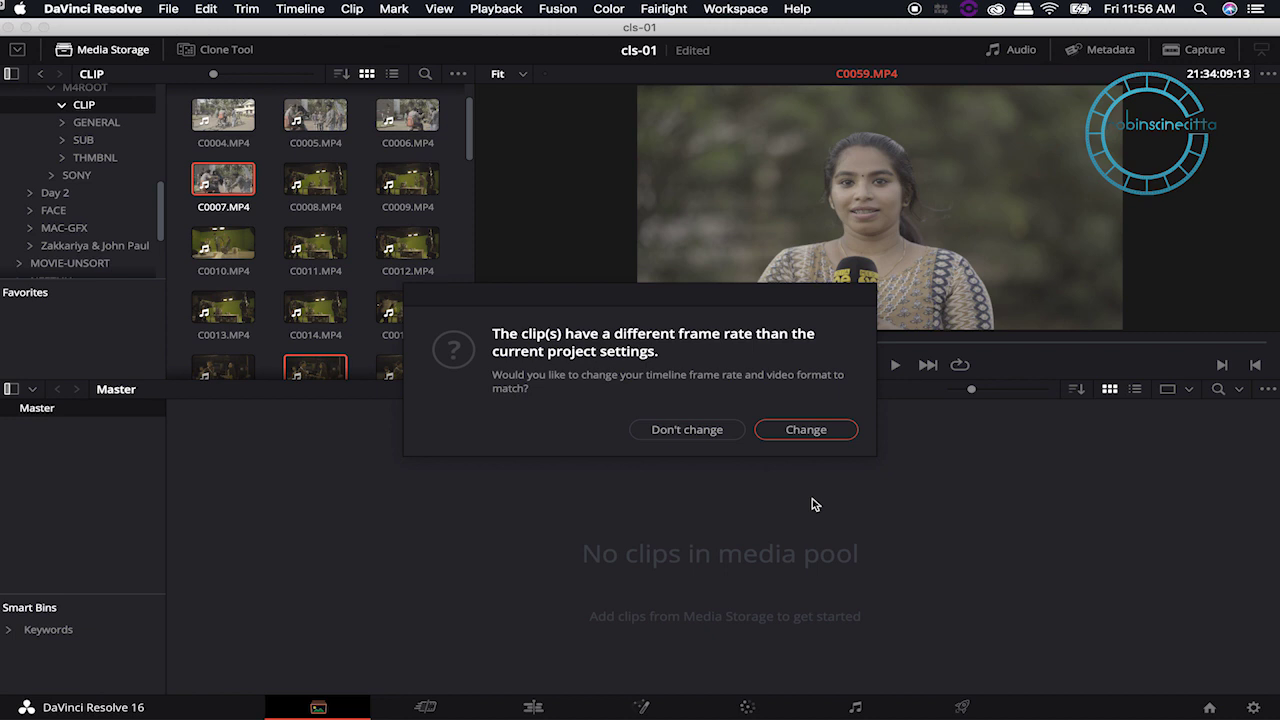
# - Change the project frame rate to match the clips and switch to the Edit page
pyautogui.click(806, 430)
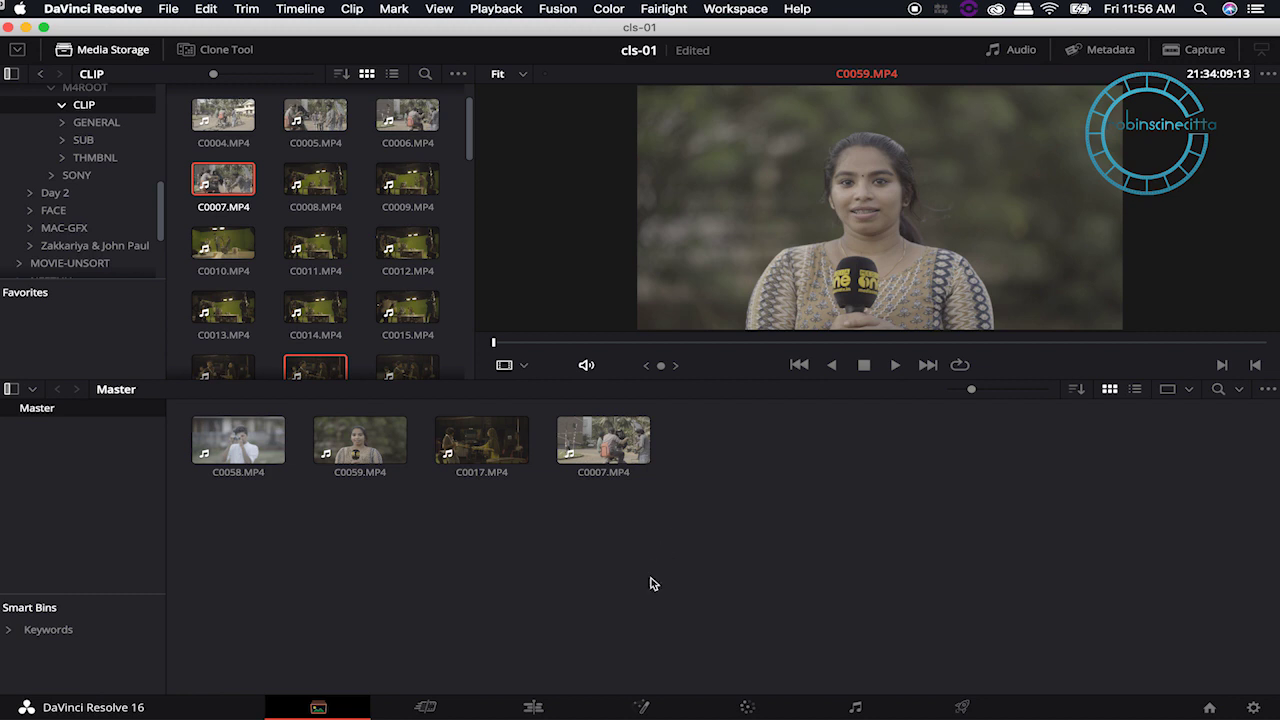
pyautogui.click(533, 708)
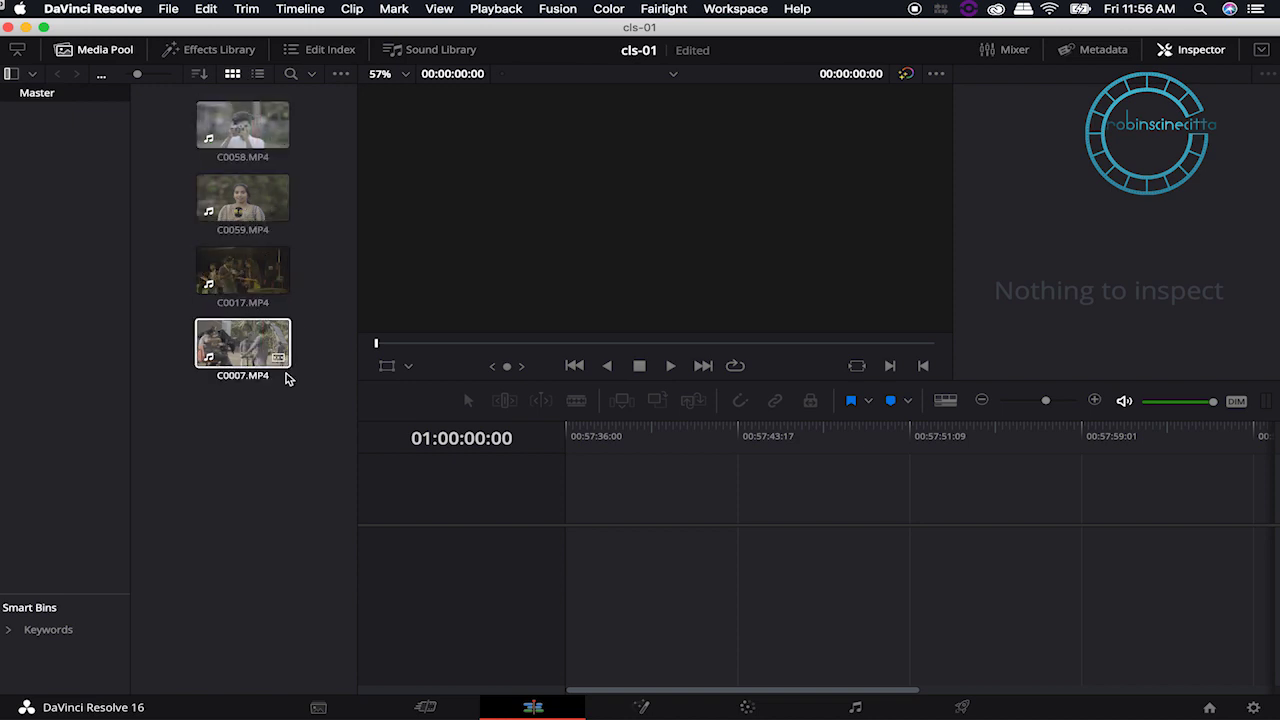
pyautogui.click(168, 8)
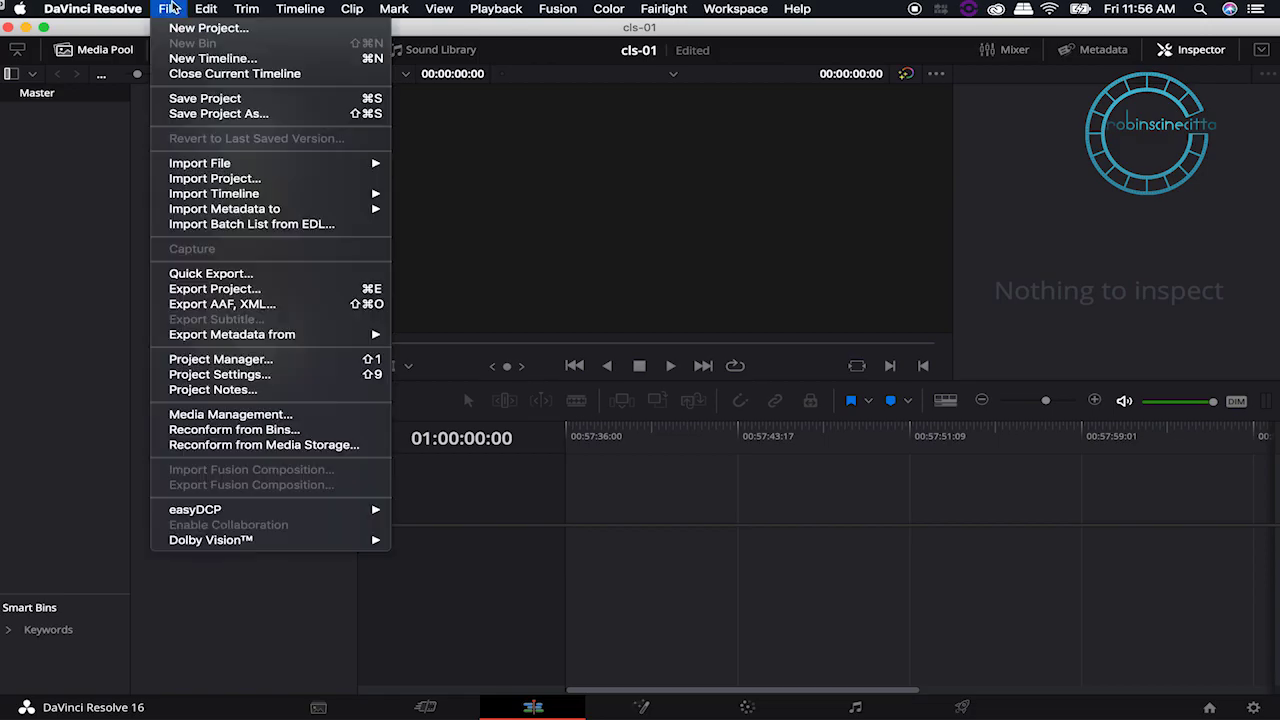
pyautogui.moveTo(553, 422)
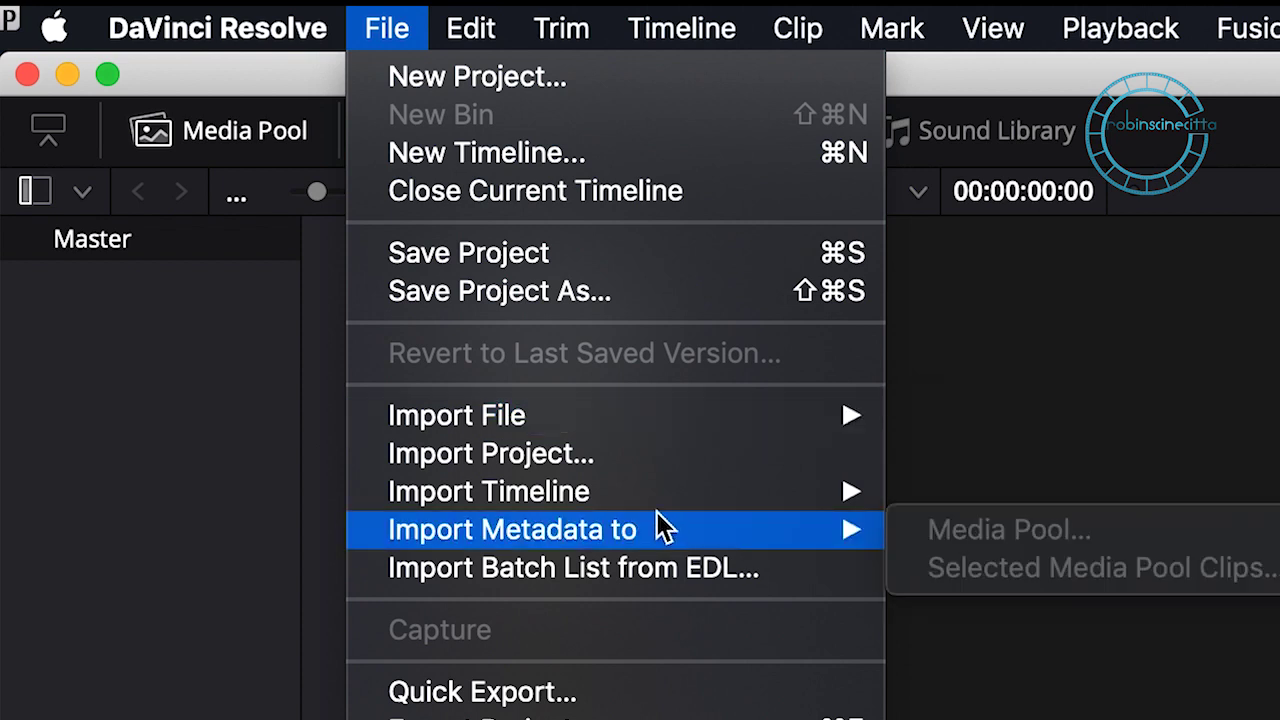
pyautogui.moveTo(530, 508)
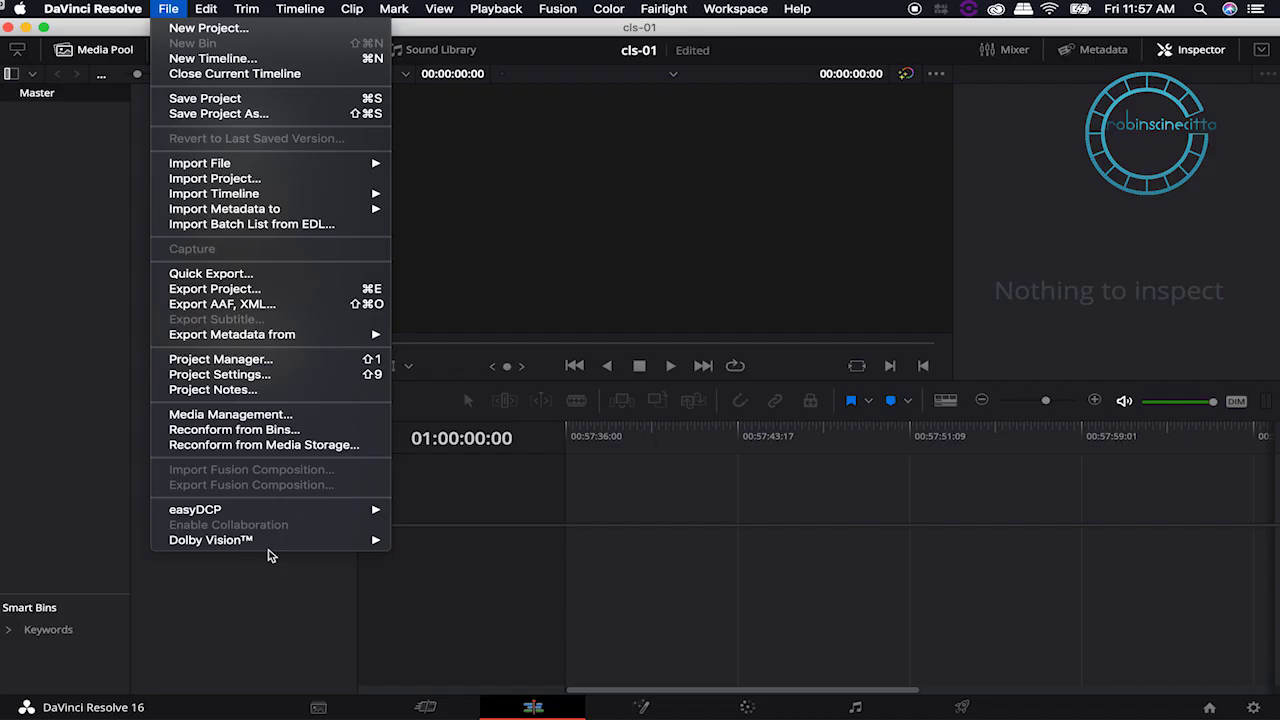
# - Dismiss the file options and start a new timeline from the media pool options
pyautogui.click(265, 573)
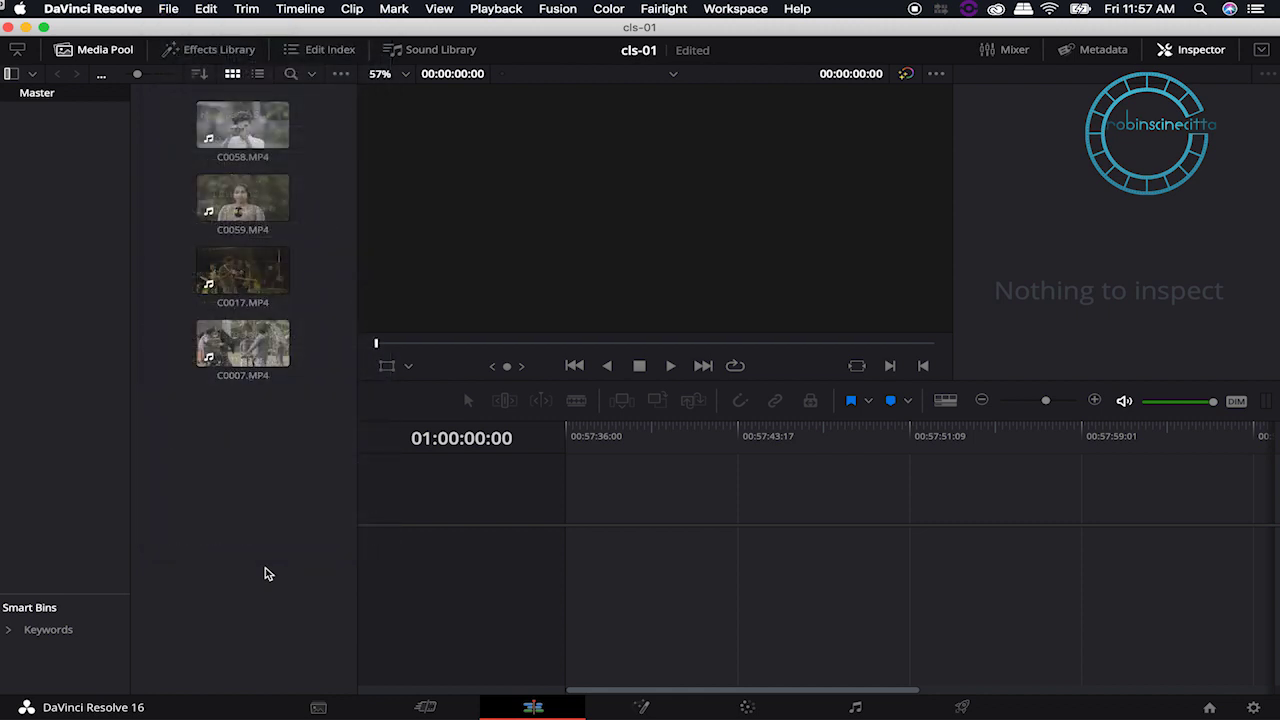
pyautogui.rightClick(250, 439)
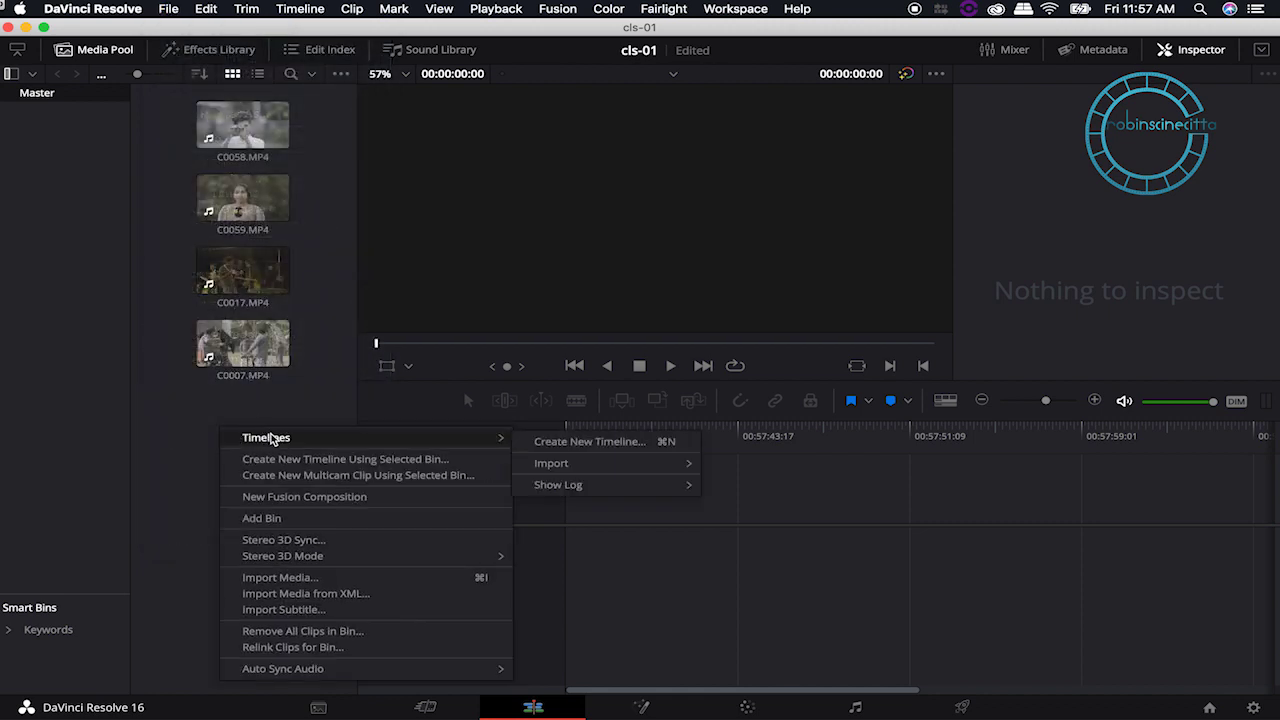
pyautogui.click(186, 429)
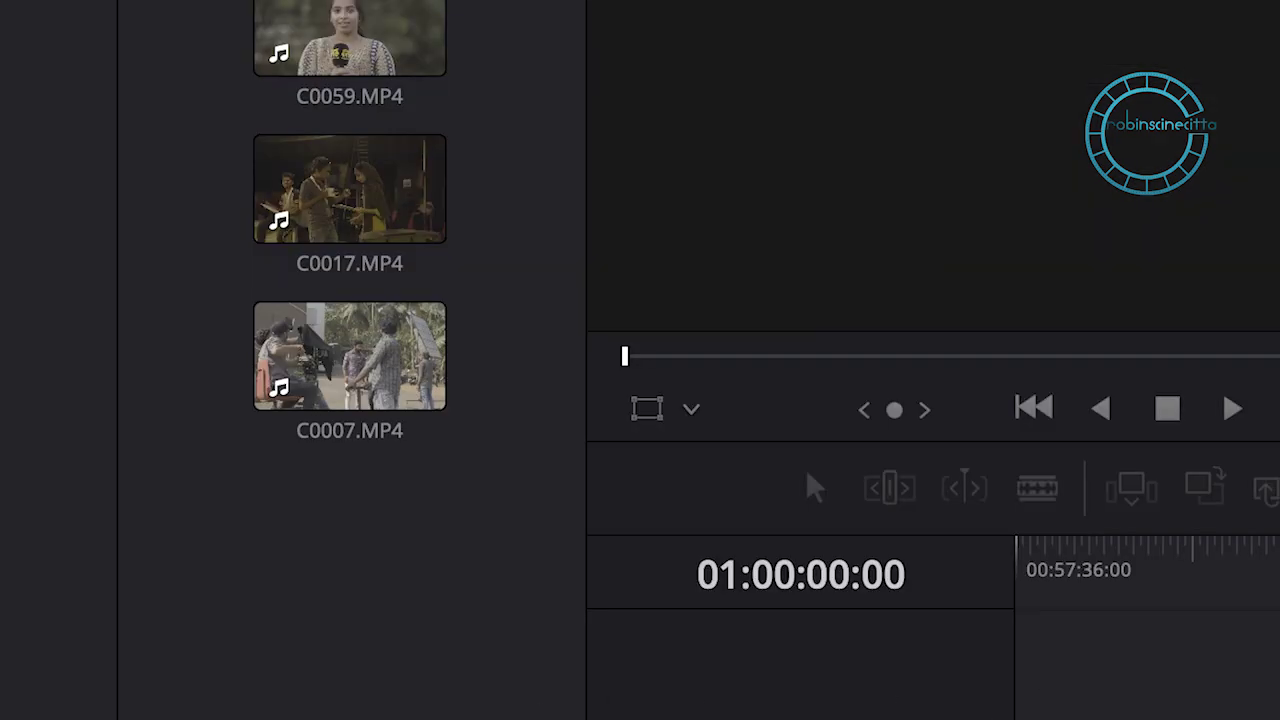
pyautogui.rightClick(347, 661)
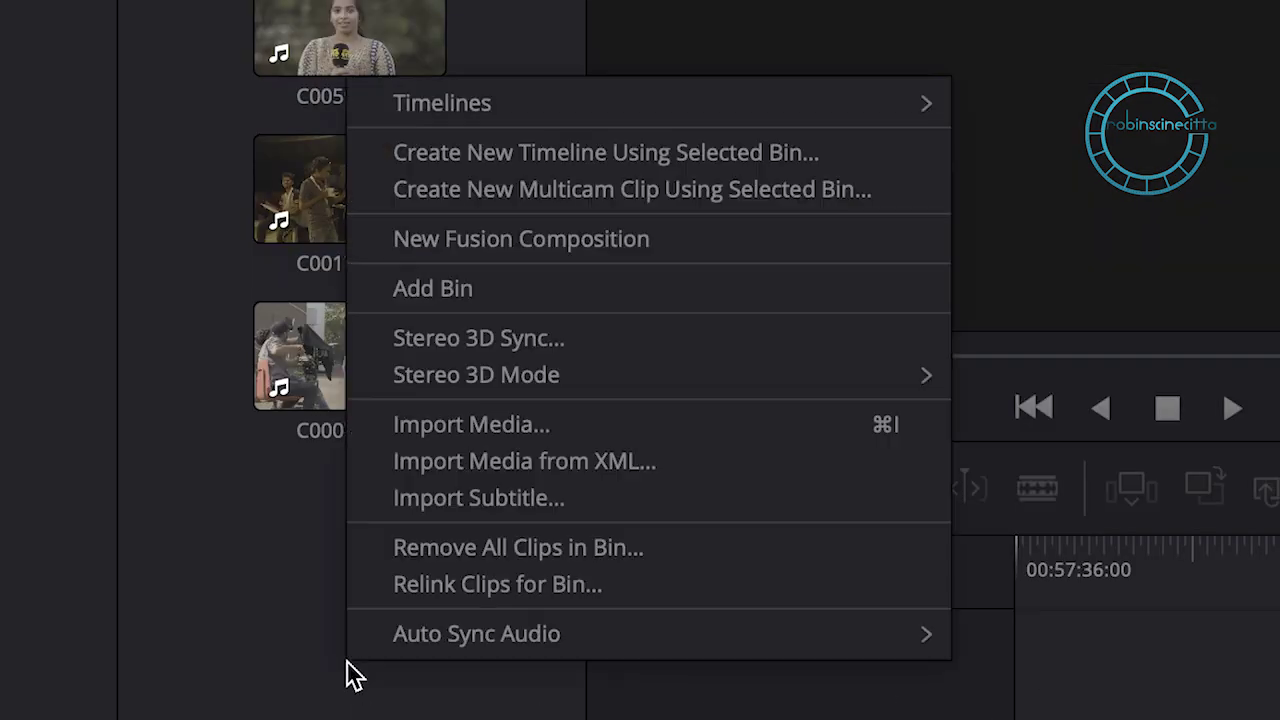
pyautogui.moveTo(615, 95)
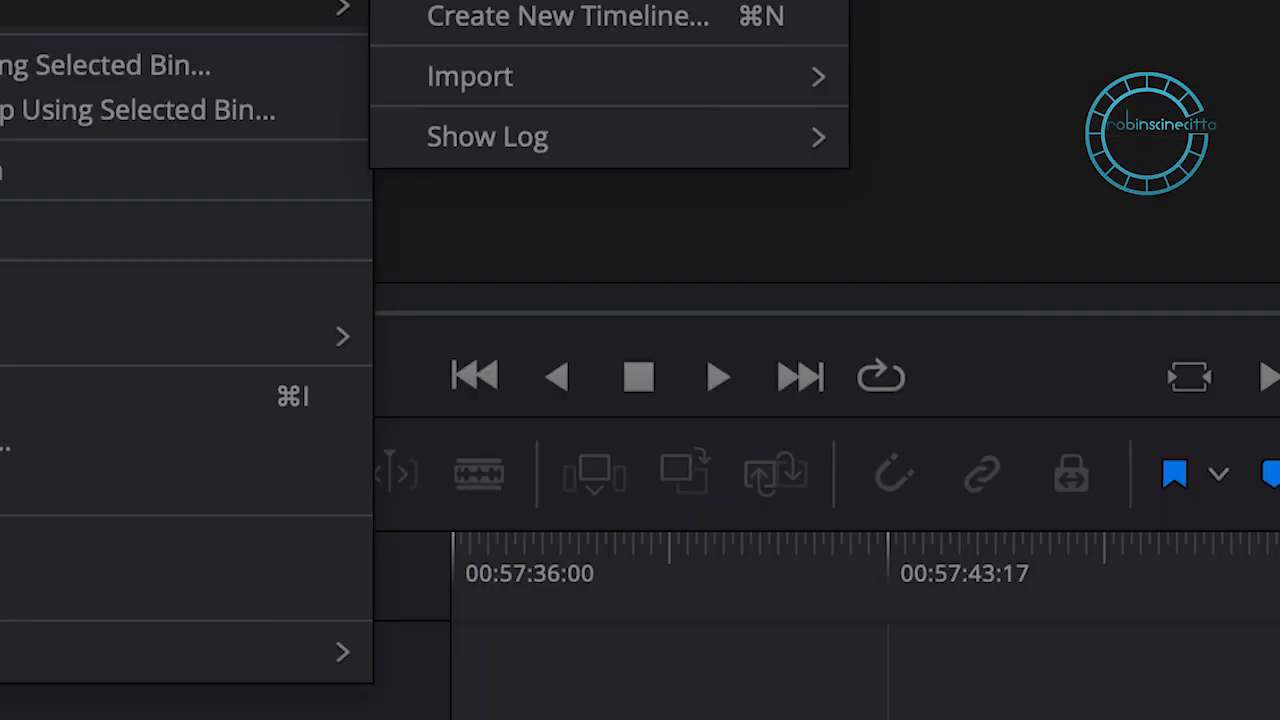
pyautogui.click(518, 22)
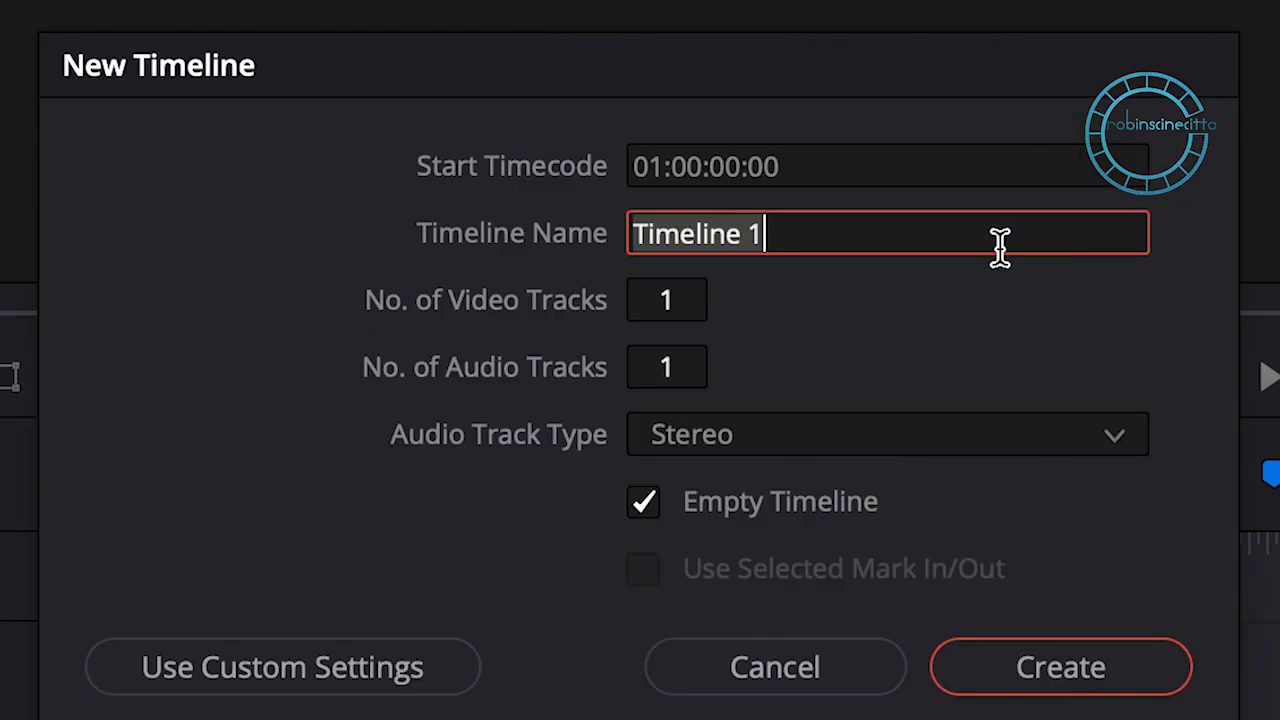
# - Change the start timecode's hour digit from 1 to 0 and name the timeline CLS1
pyautogui.click(663, 166)
pyautogui.press('Left')
pyautogui.press('Right')
pyautogui.press('Right')
pyautogui.press('BackSpace')
pyautogui.write('0')
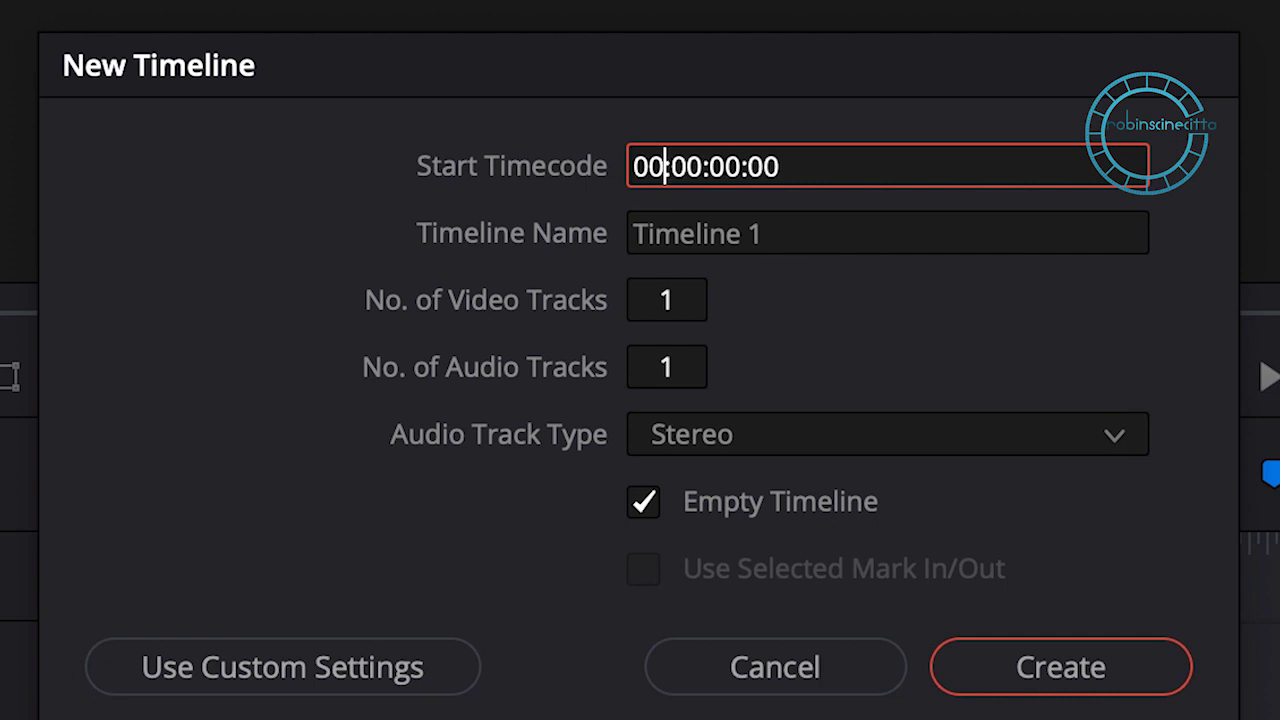
pyautogui.doubleClick(797, 226)
pyautogui.click(797, 226)
pyautogui.write('CLS')
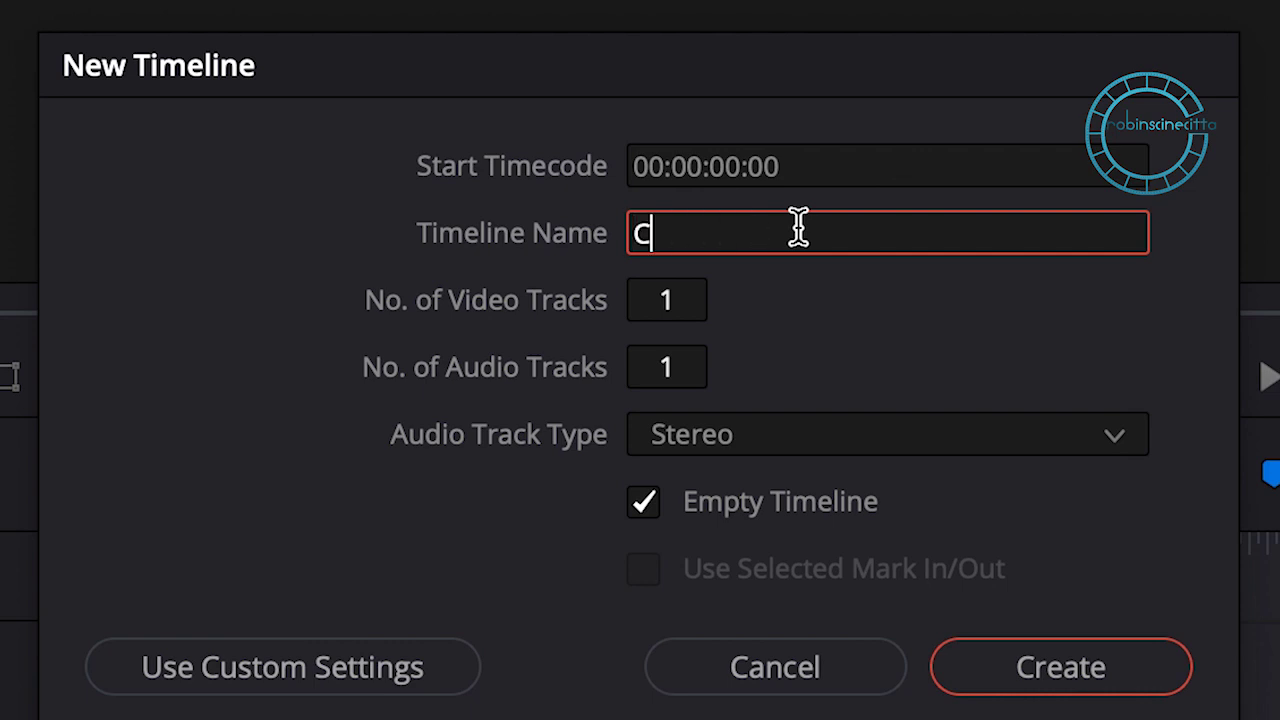
pyautogui.write('1')
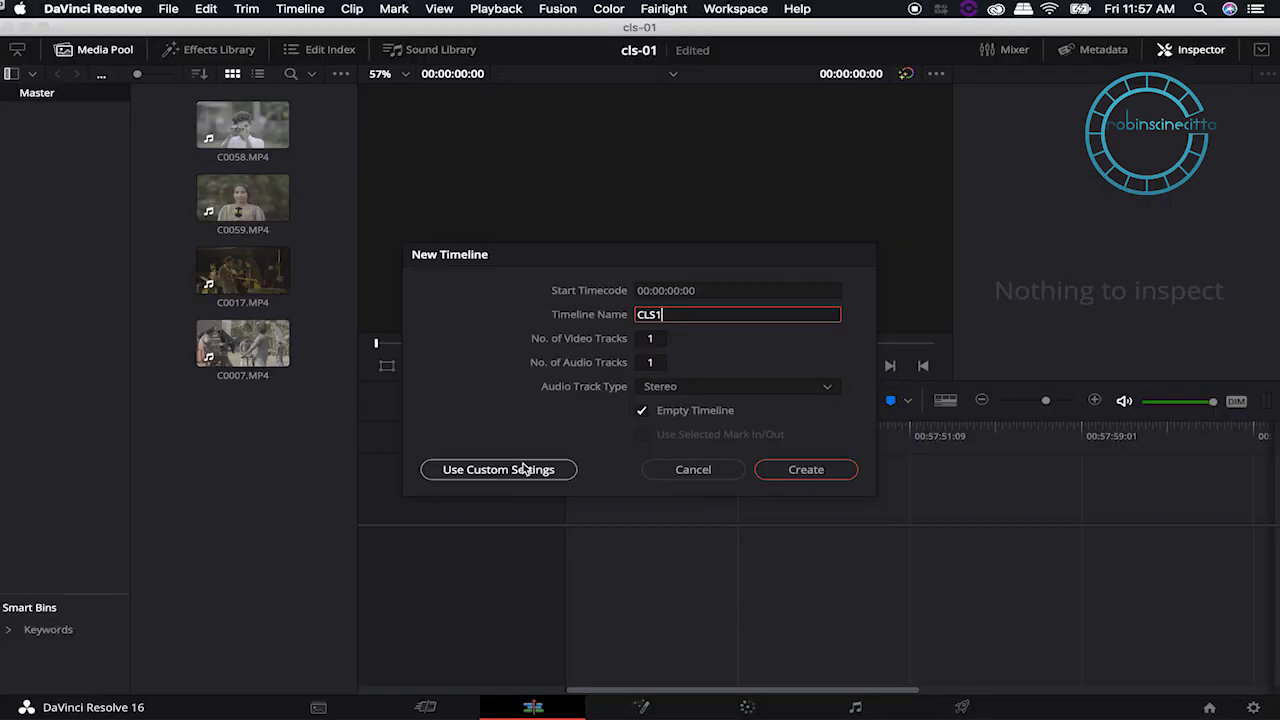
# - Keep the timeline format at 1920 x 1080 HD and 25 fps in the full settings
pyautogui.click(363, 445)
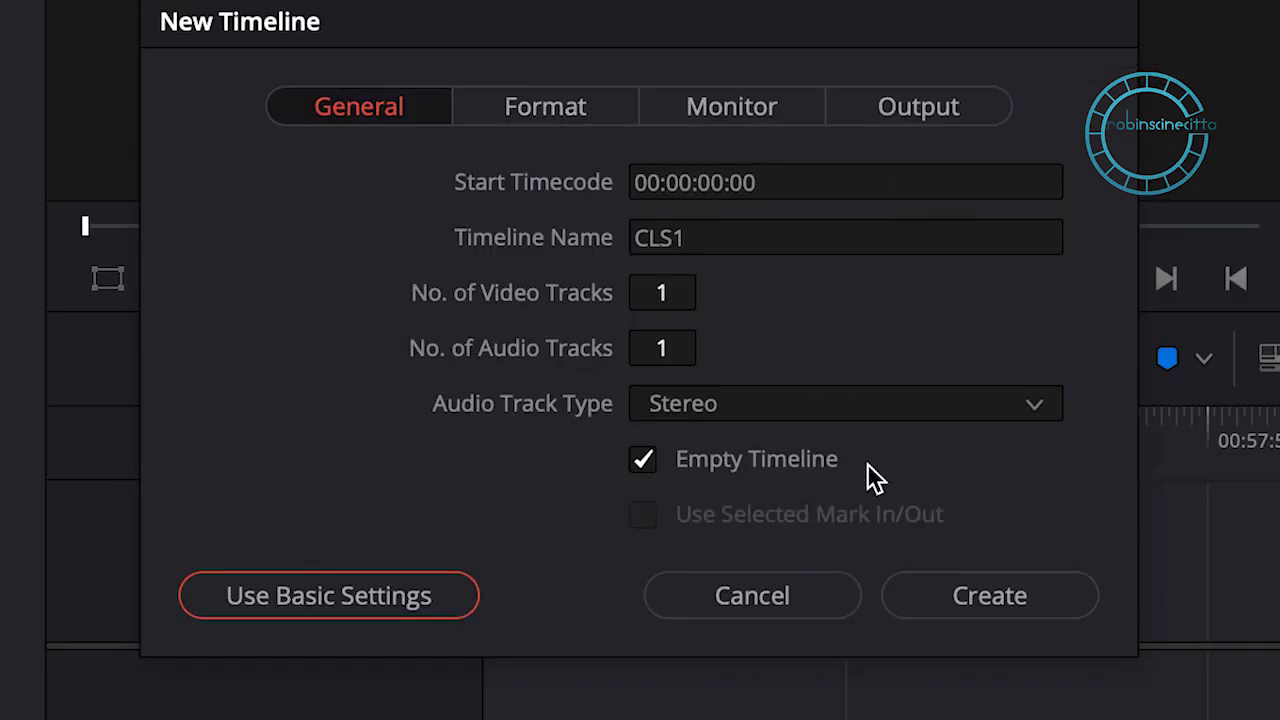
pyautogui.click(544, 106)
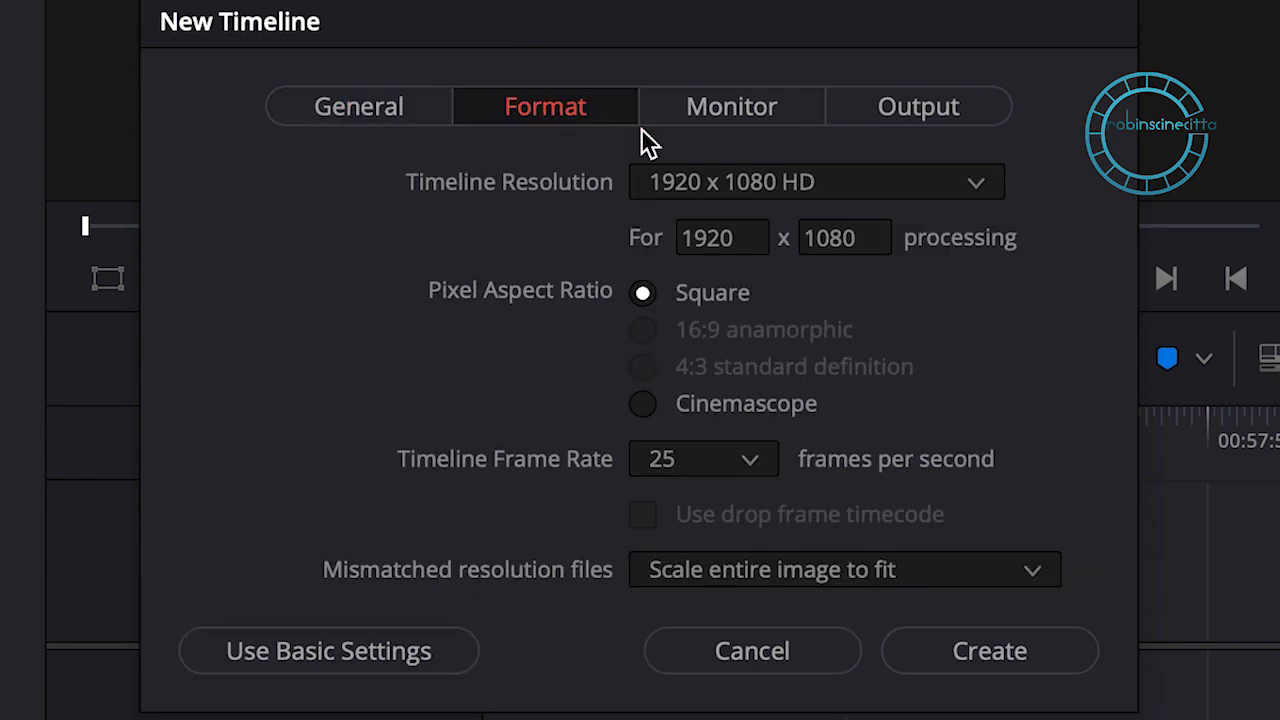
pyautogui.click(893, 170)
pyautogui.click(893, 170)
pyautogui.click(893, 170)
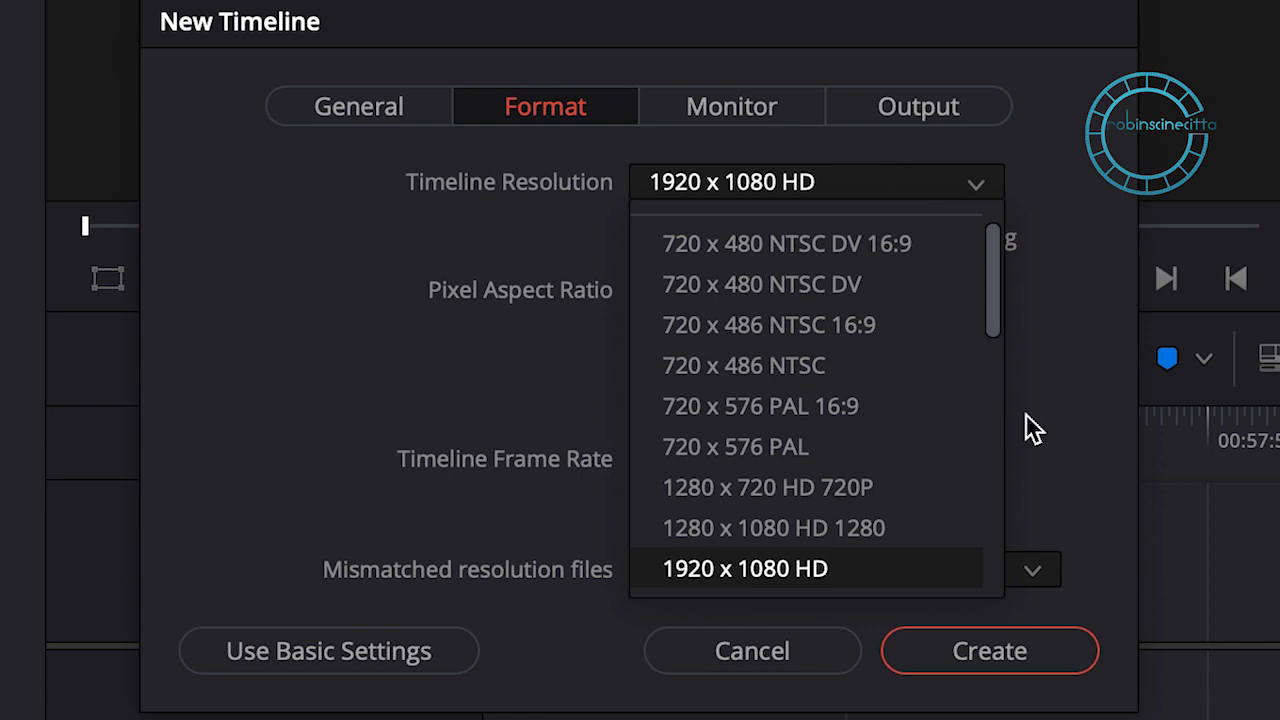
pyautogui.scroll(-8, 840, 343)
pyautogui.scroll(8, 845, 345)
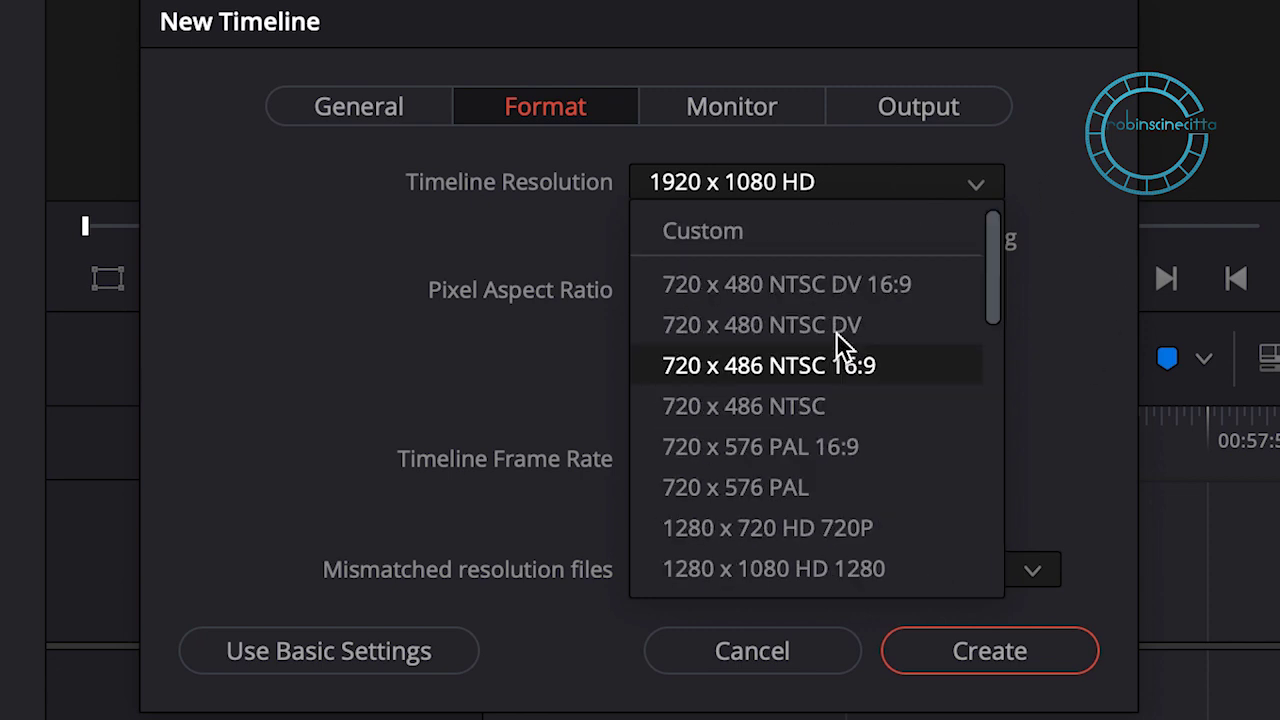
pyautogui.click(1109, 391)
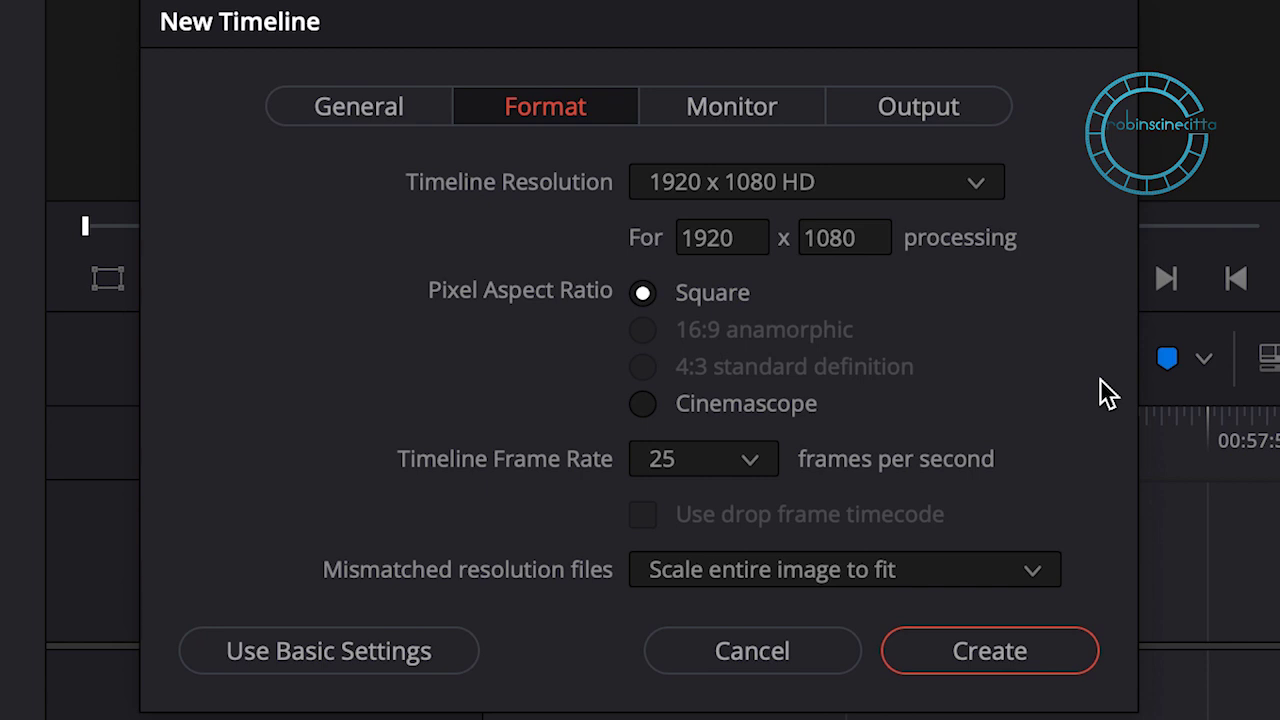
# - Review monitoring and output settings, then set mismatched files to 'Scale entire image to fit'
pyautogui.click(726, 110)
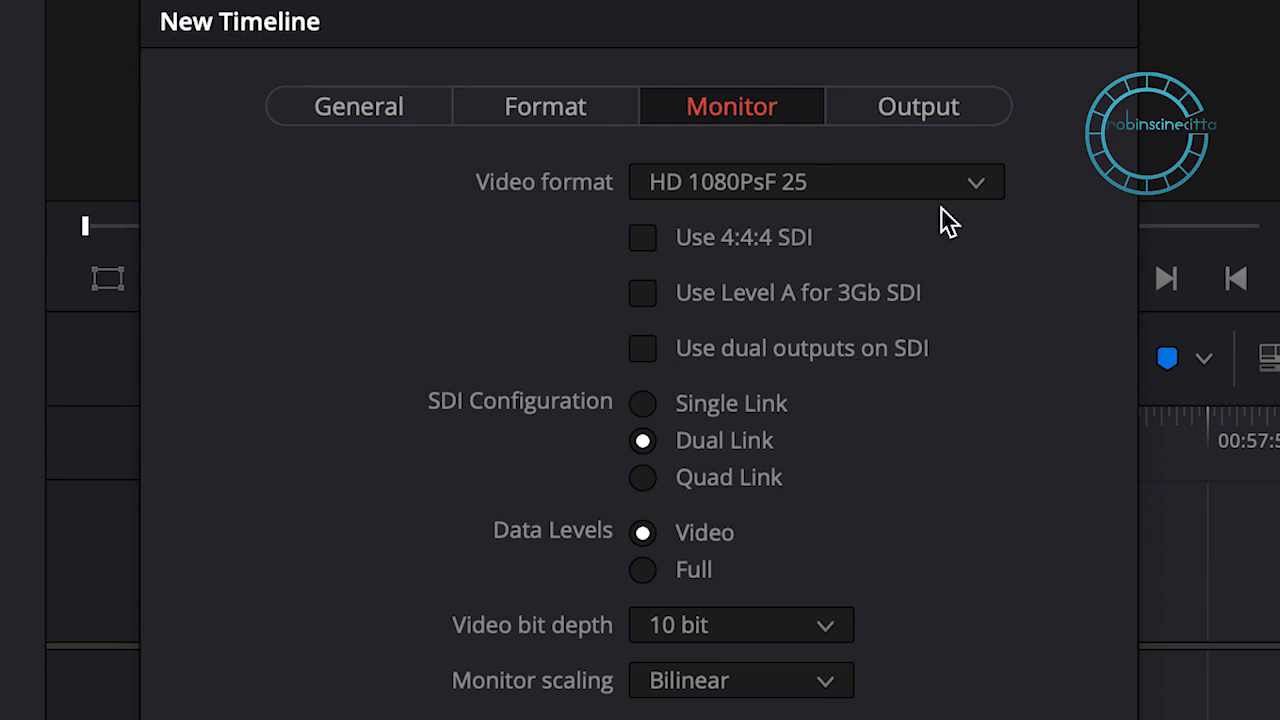
pyautogui.click(910, 115)
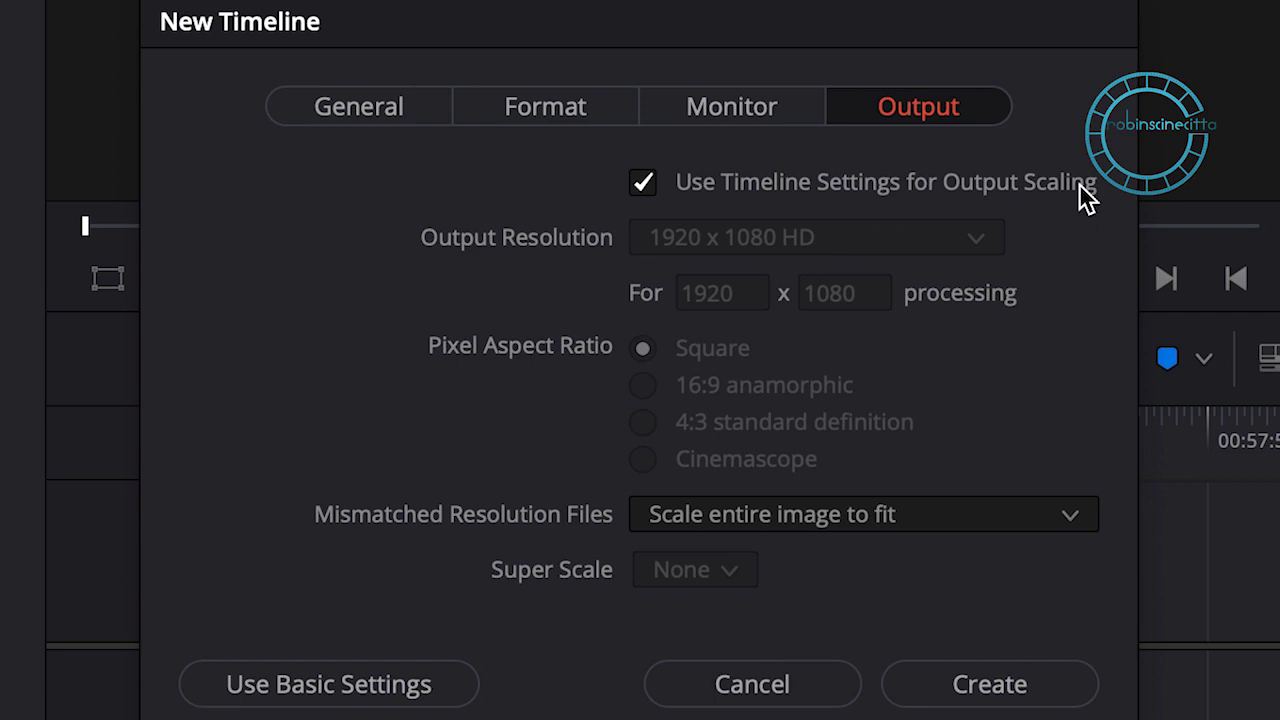
pyautogui.click(510, 112)
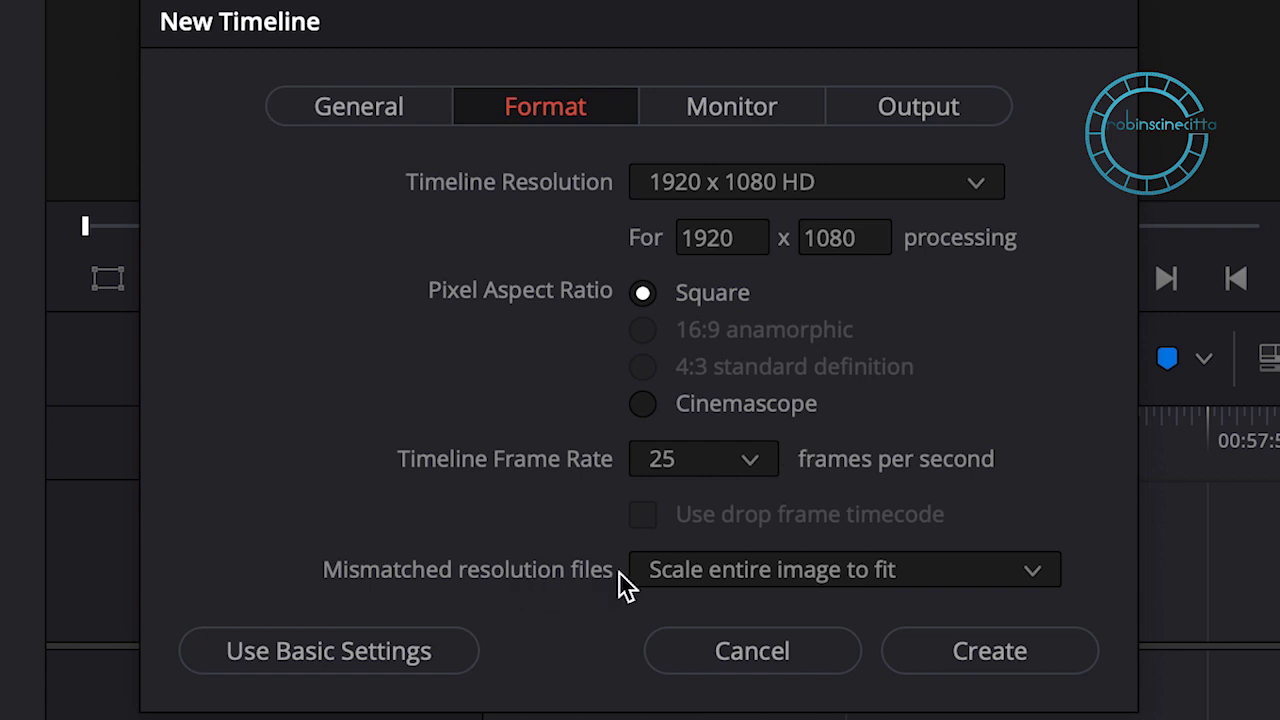
pyautogui.click(858, 572)
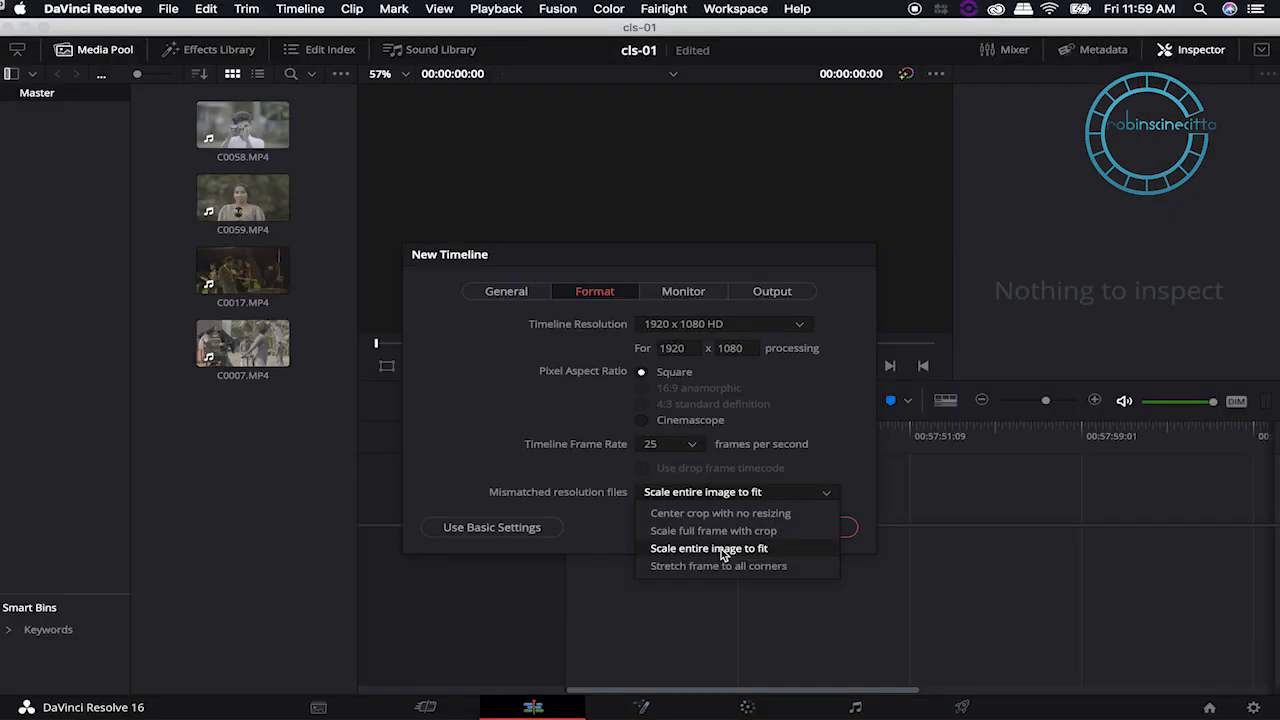
pyautogui.click(722, 552)
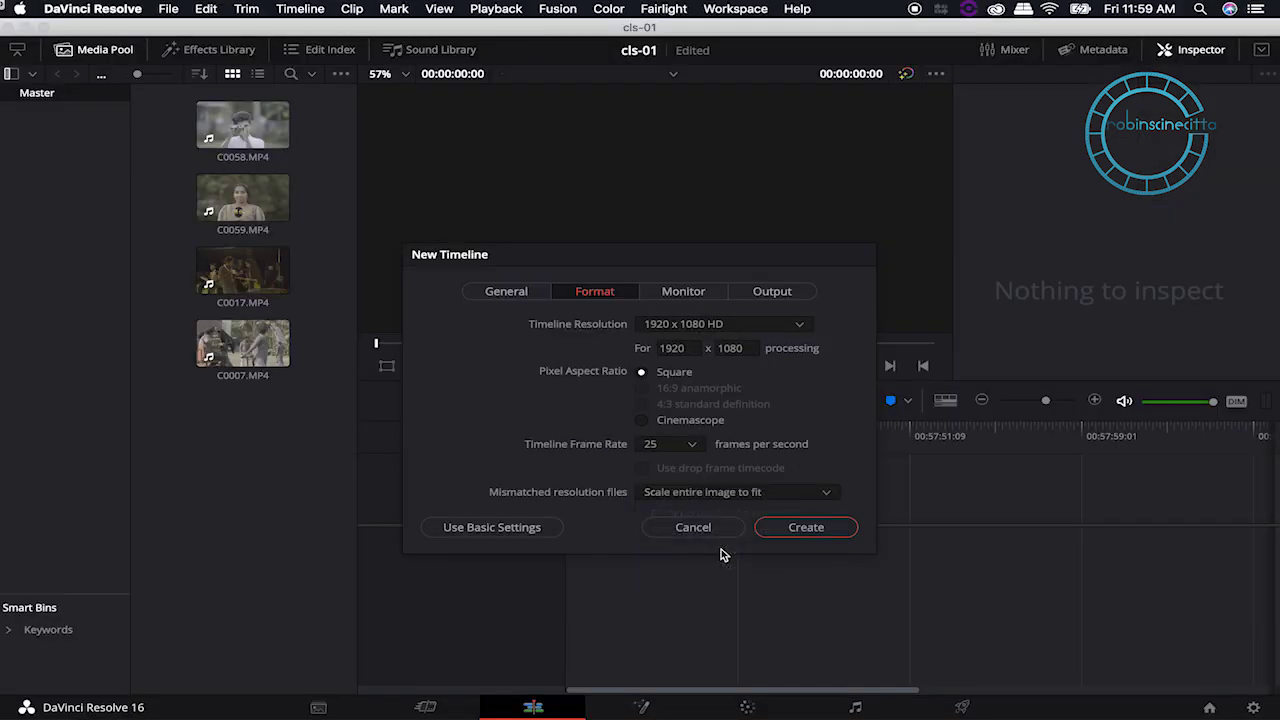
# - Create the CLS1 timeline with these settings and scrub through it
pyautogui.click(806, 529)
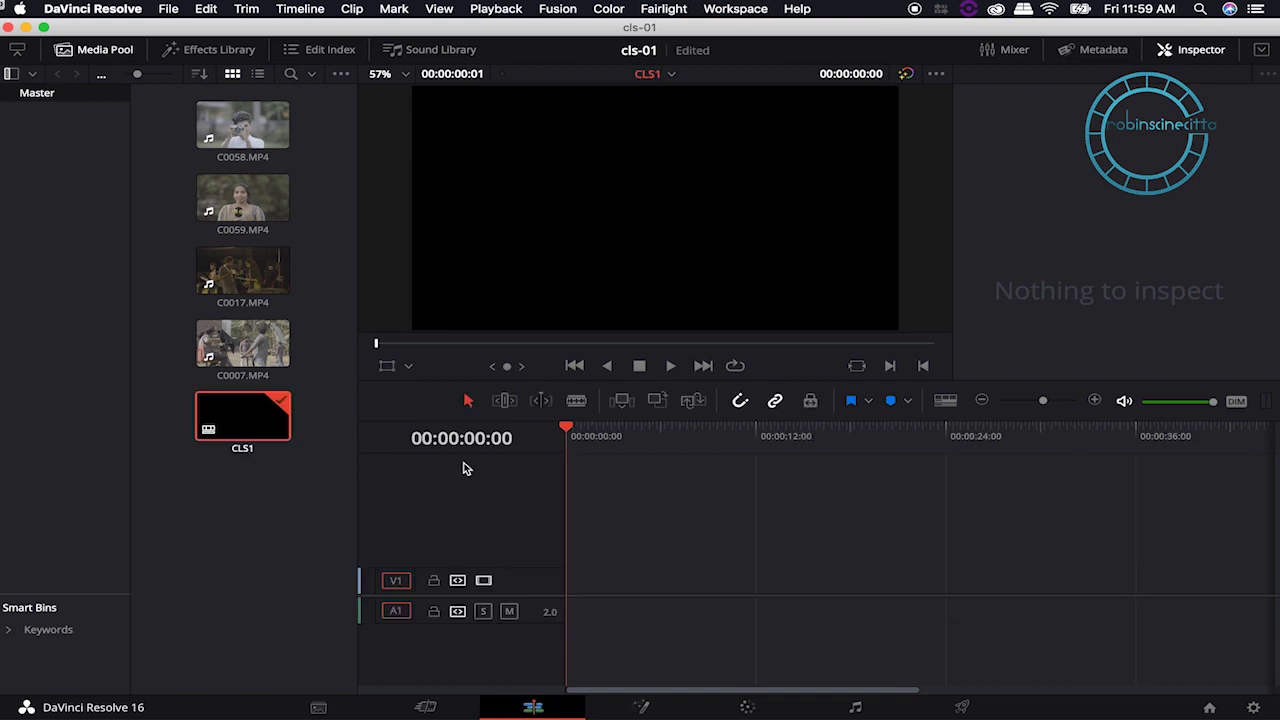
pyautogui.click(590, 430)
pyautogui.moveTo(594, 430); pyautogui.dragTo(289, 517)
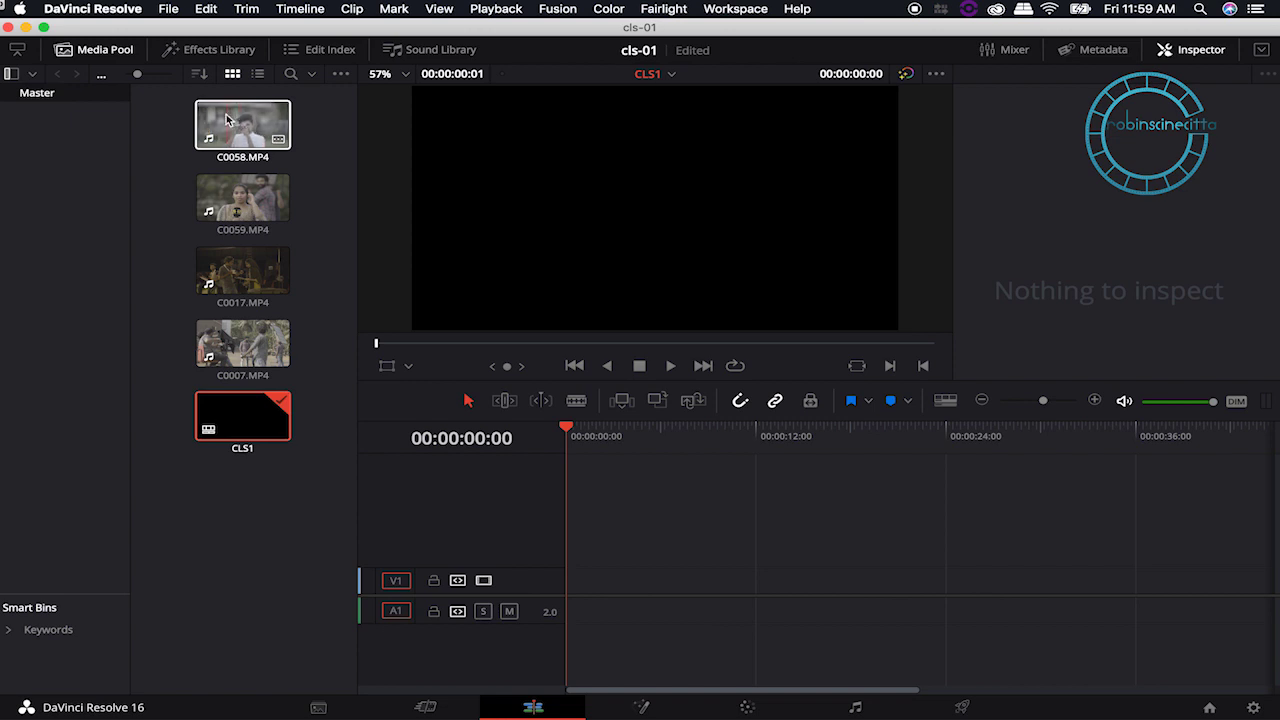
# - Drop C0058 onto the timeline, then delete it to leave the timeline empty
pyautogui.moveTo(232, 125); pyautogui.dragTo(505, 217)
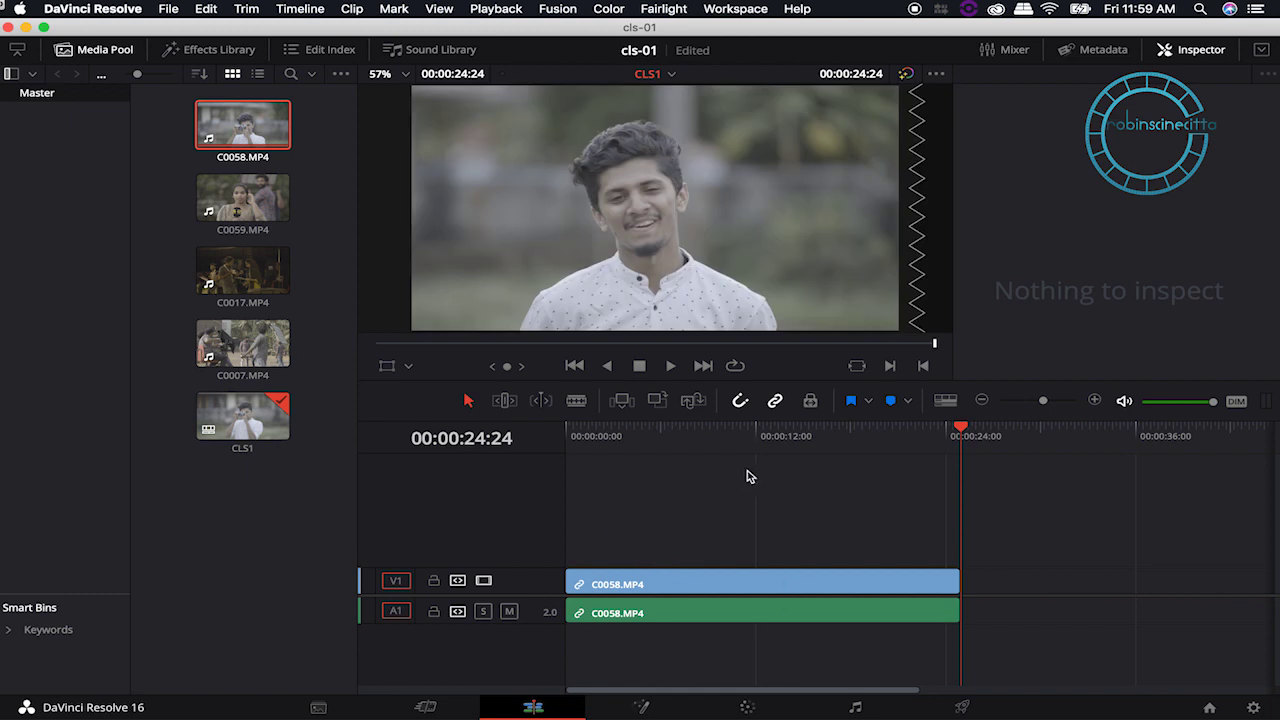
pyautogui.moveTo(960, 430); pyautogui.dragTo(518, 512)
pyautogui.click(910, 612)
pyautogui.press('BackSpace')
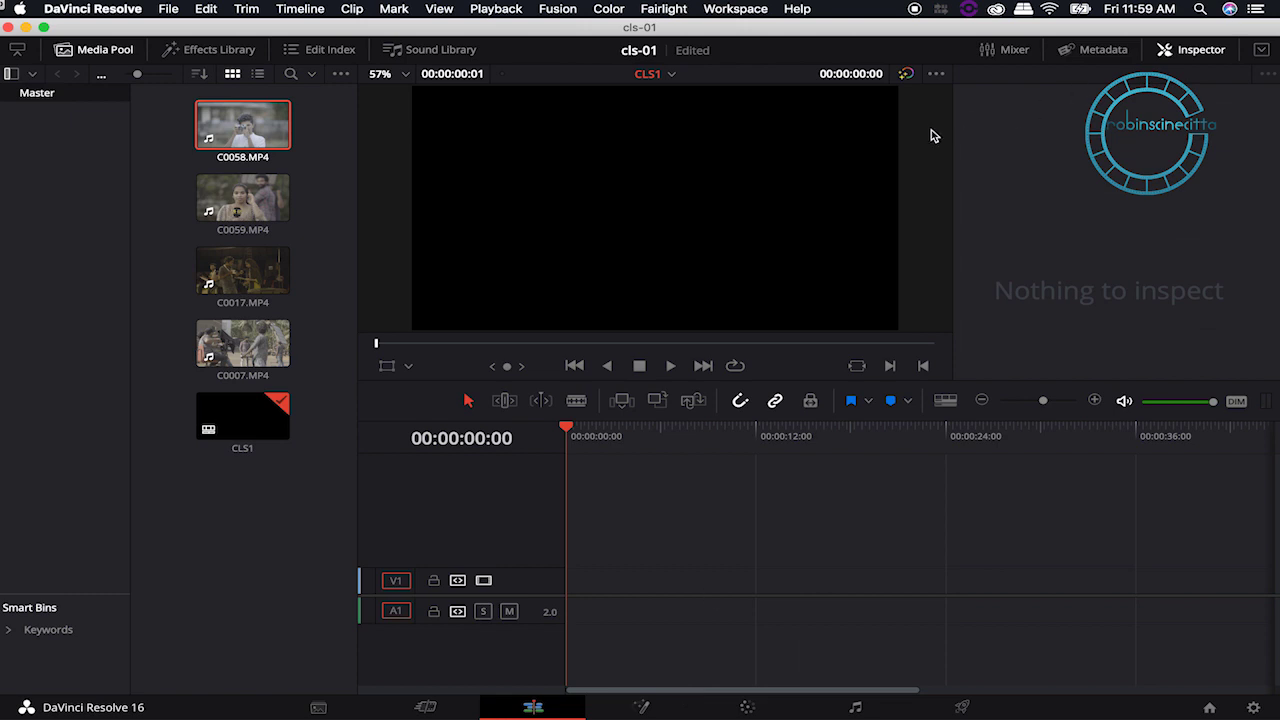
# - Load C0058.MP4 in the source viewer and mark a 00:00:03:13 in-out range
pyautogui.doubleClick(224, 128)
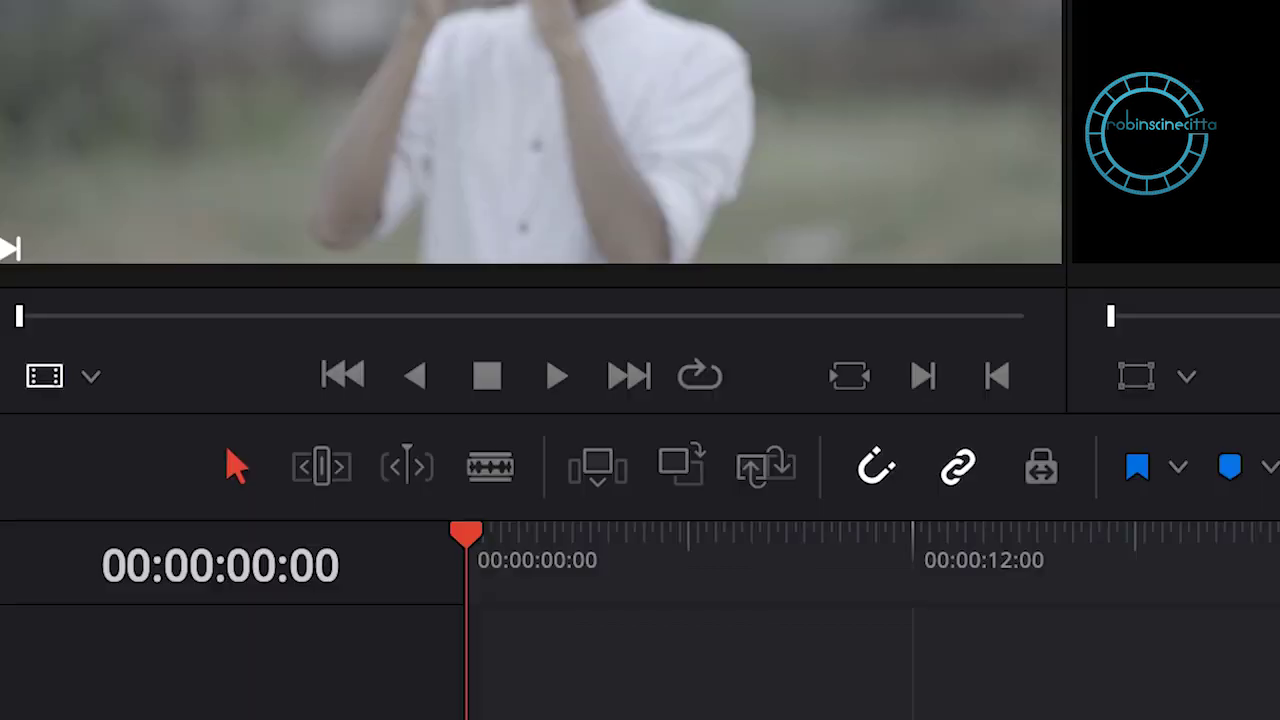
pyautogui.moveTo(29, 309); pyautogui.dragTo(478, 368)
pyautogui.press('i')
pyautogui.moveTo(700, 320); pyautogui.dragTo(657, 350)
pyautogui.press('i')
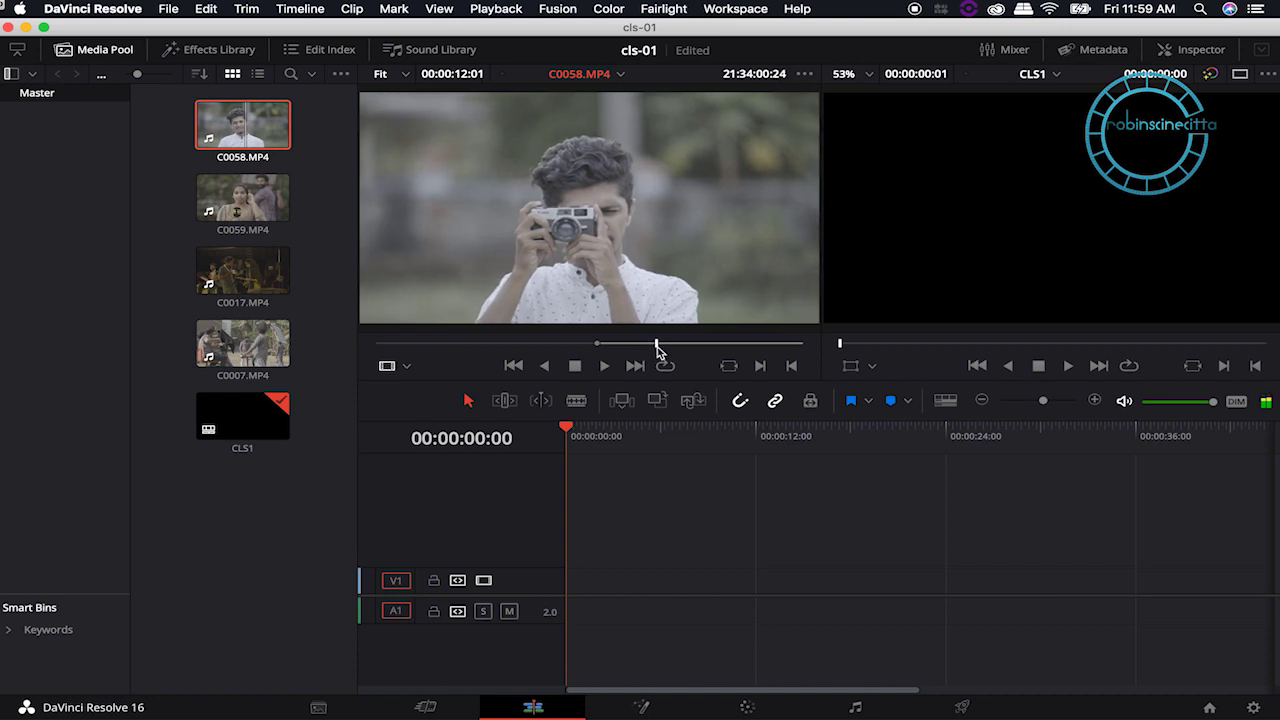
pyautogui.press('o')
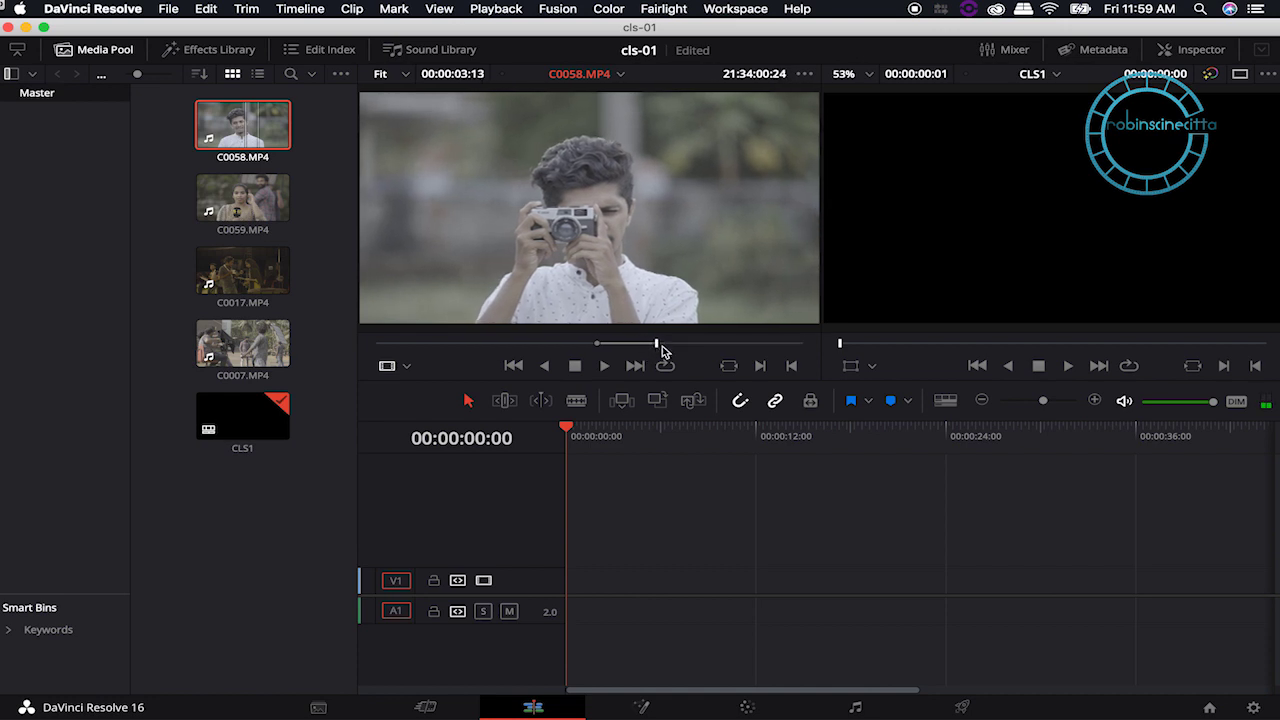
# - Place the marked range's video only at the start of V1, then show a single viewer
pyautogui.moveTo(513, 262)
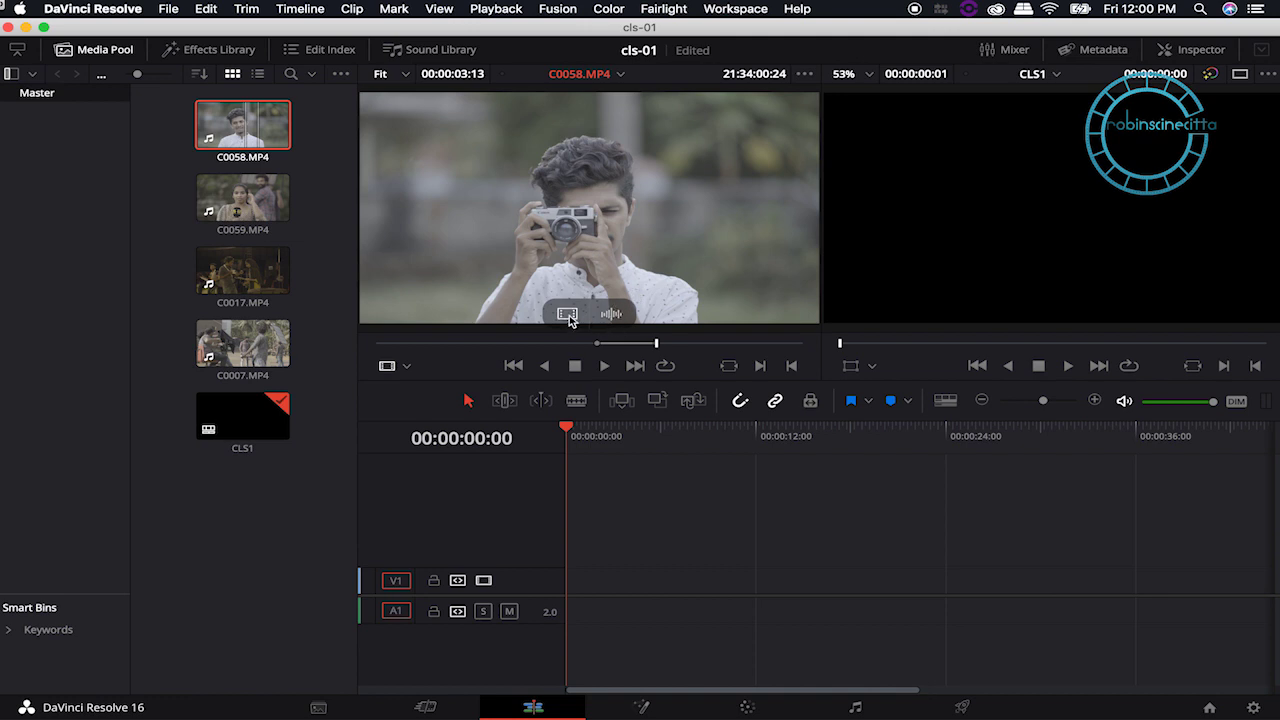
pyautogui.moveTo(568, 314); pyautogui.dragTo(568, 604)
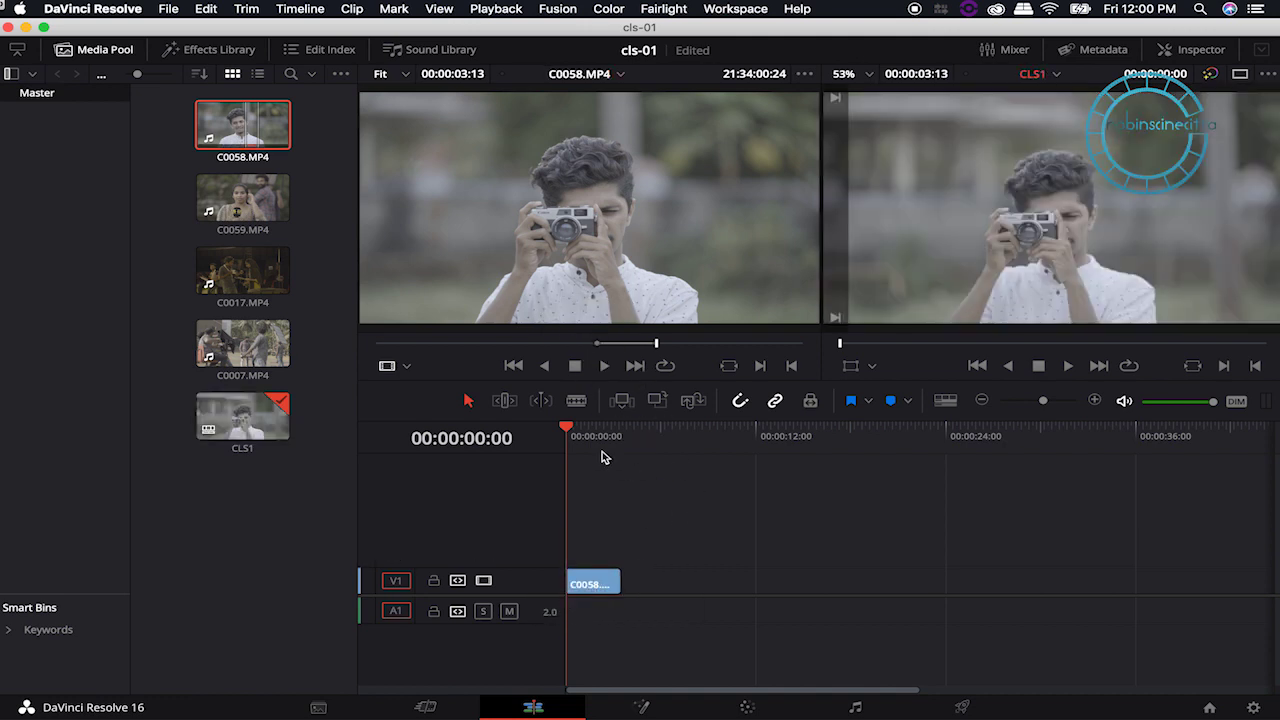
pyautogui.moveTo(567, 435)
pyautogui.mouseDown()
pyautogui.moveTo(621, 435)
pyautogui.moveTo(566, 435)
pyautogui.mouseUp()
pyautogui.click(1240, 74)
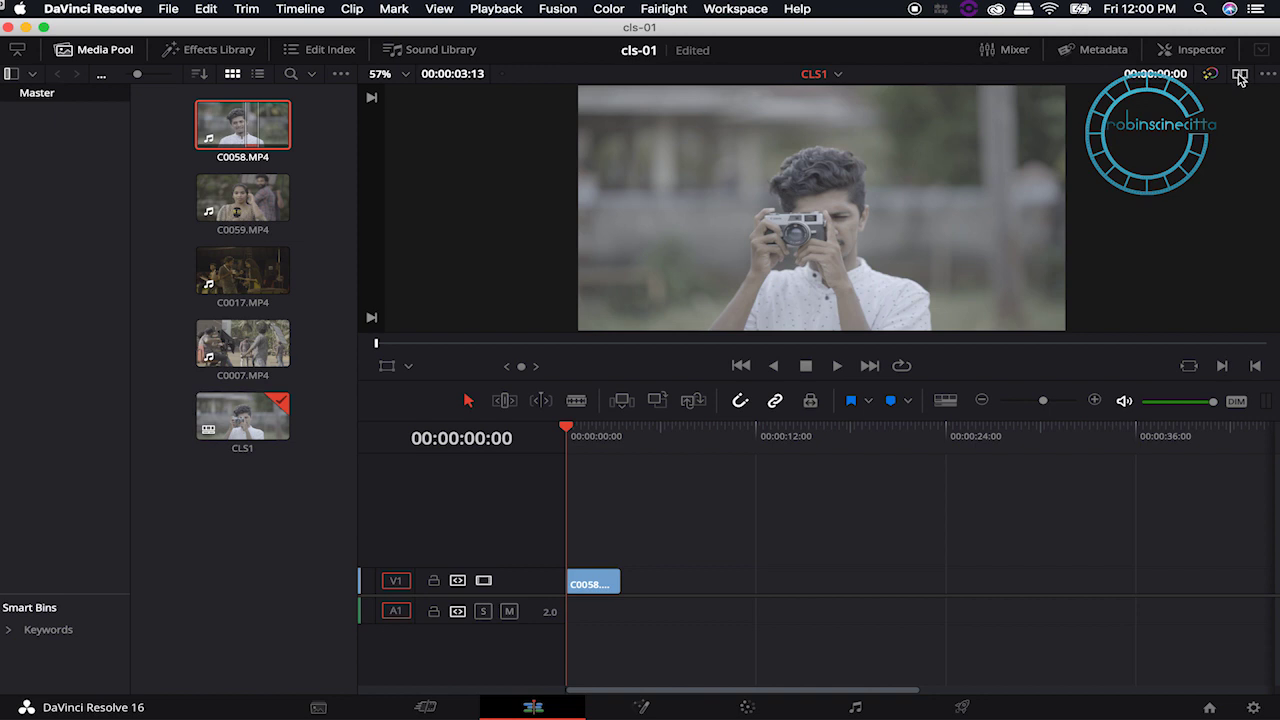
# - Toggle between single and dual viewer layouts and scrub the clip on the timeline
pyautogui.click(1240, 76)
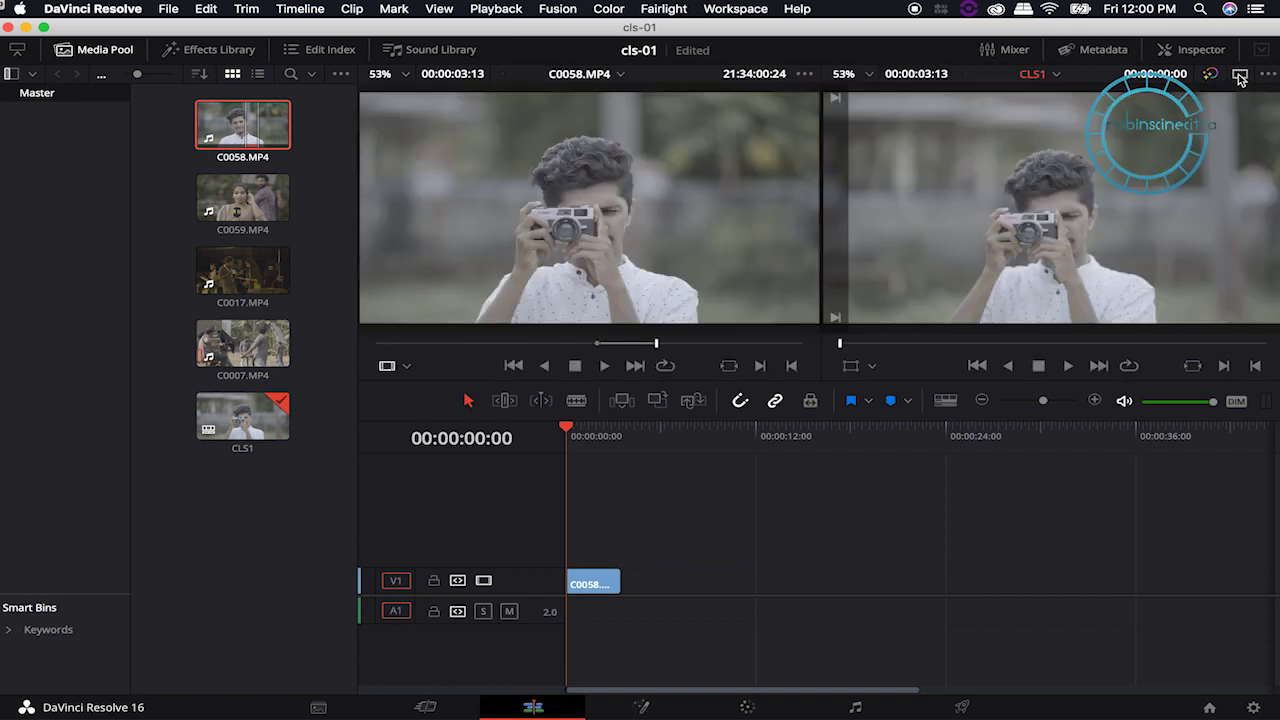
pyautogui.click(1240, 77)
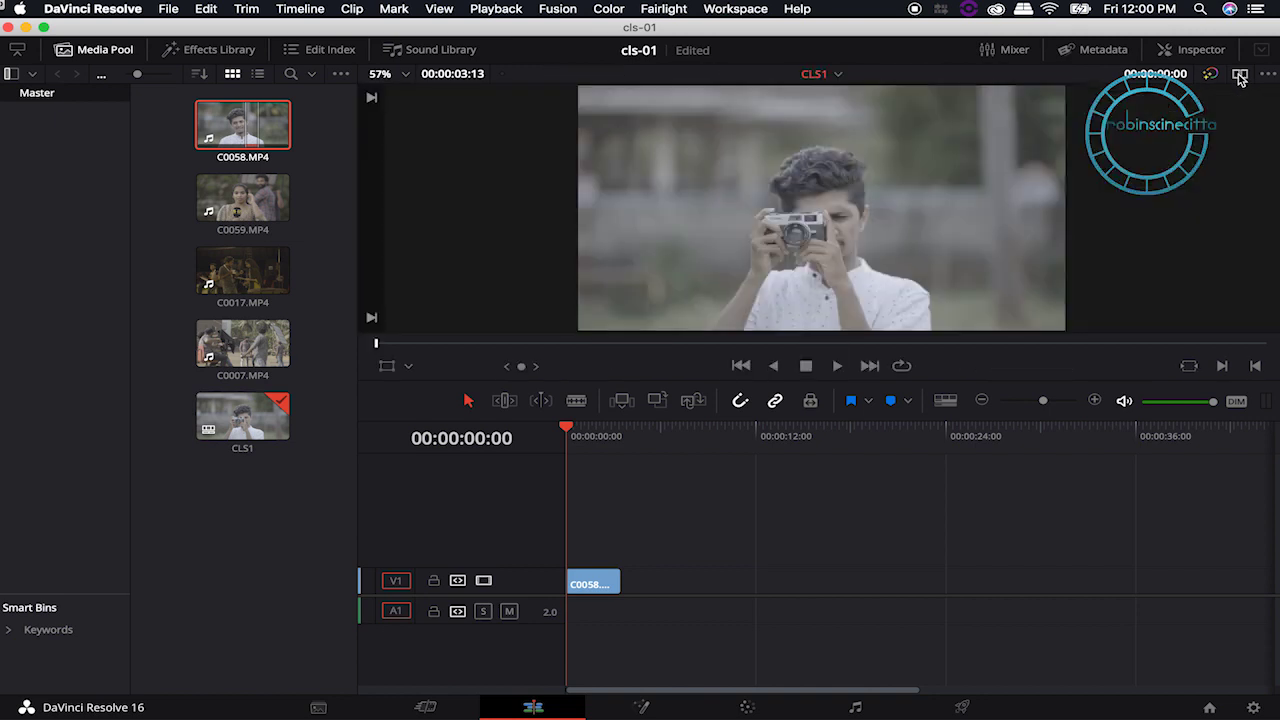
pyautogui.click(1240, 77)
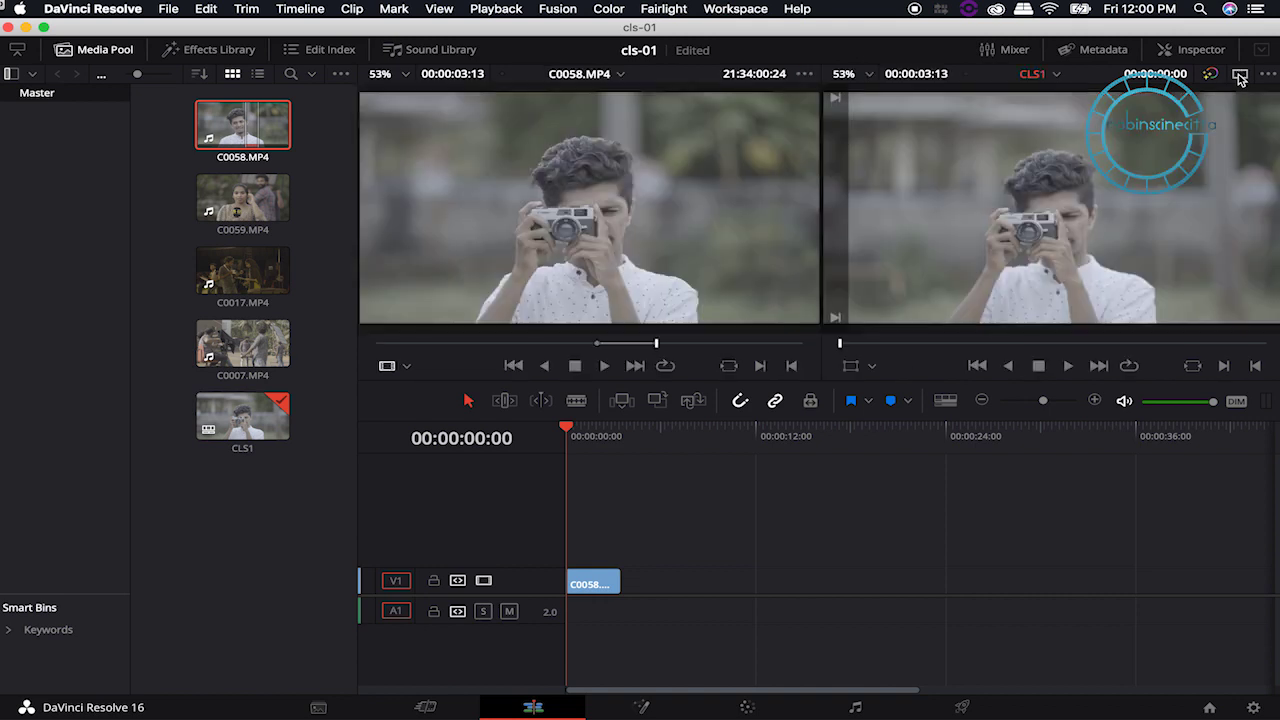
pyautogui.moveTo(570, 432); pyautogui.dragTo(621, 455)
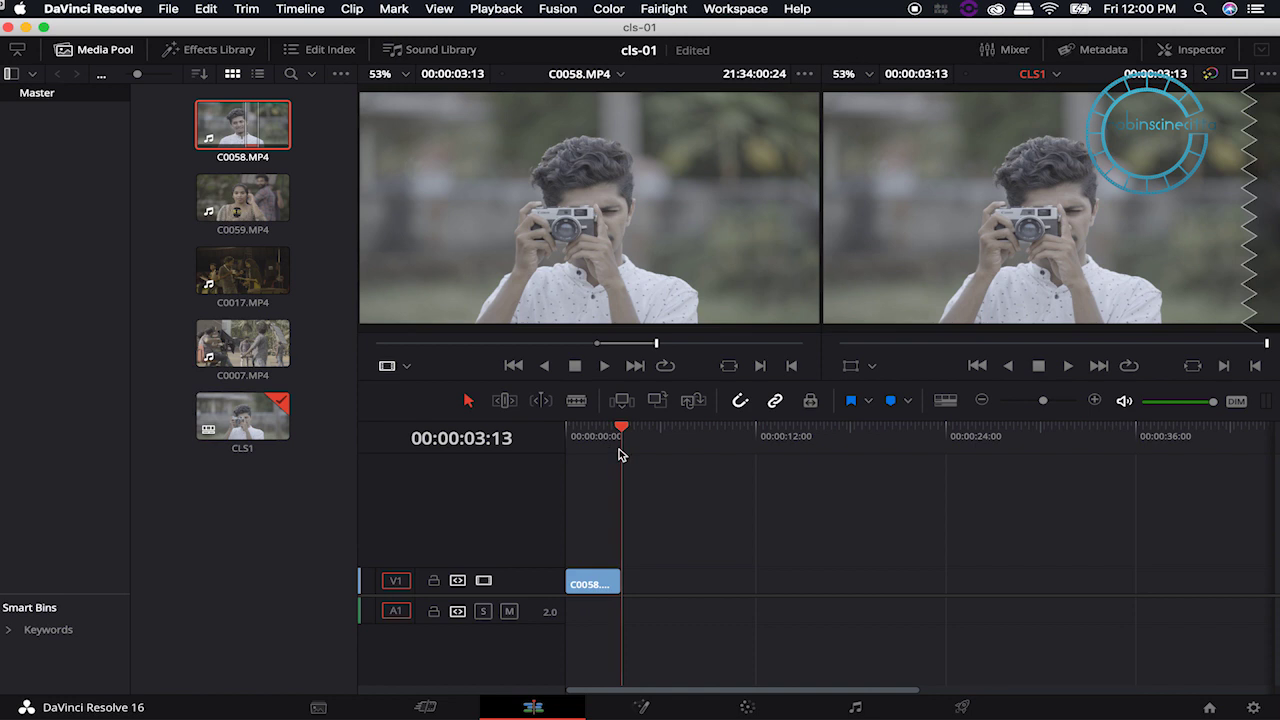
# - Load C0059.MP4 in the source viewer, then import C0062.MP4 from media storage into the Master bin
pyautogui.click(230, 198)
pyautogui.doubleClick(230, 198)
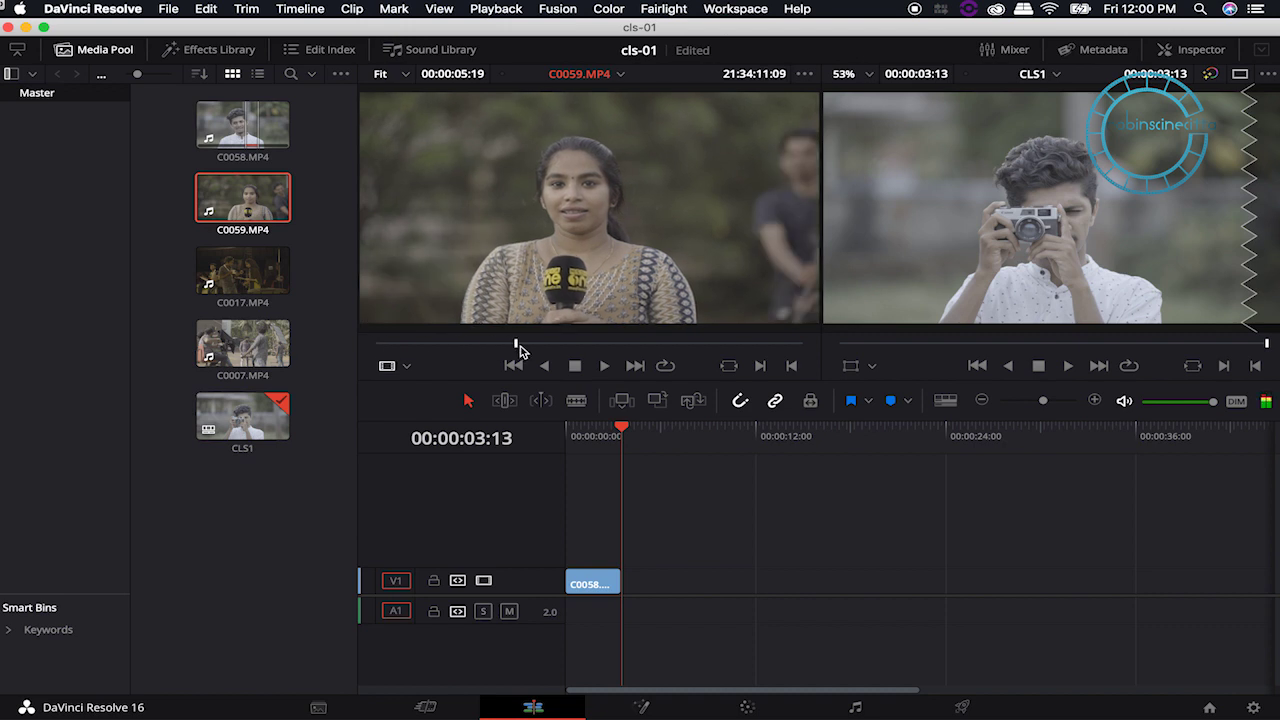
pyautogui.hotkey('shift', '2')
pyautogui.moveTo(336, 328); pyautogui.dragTo(434, 580)
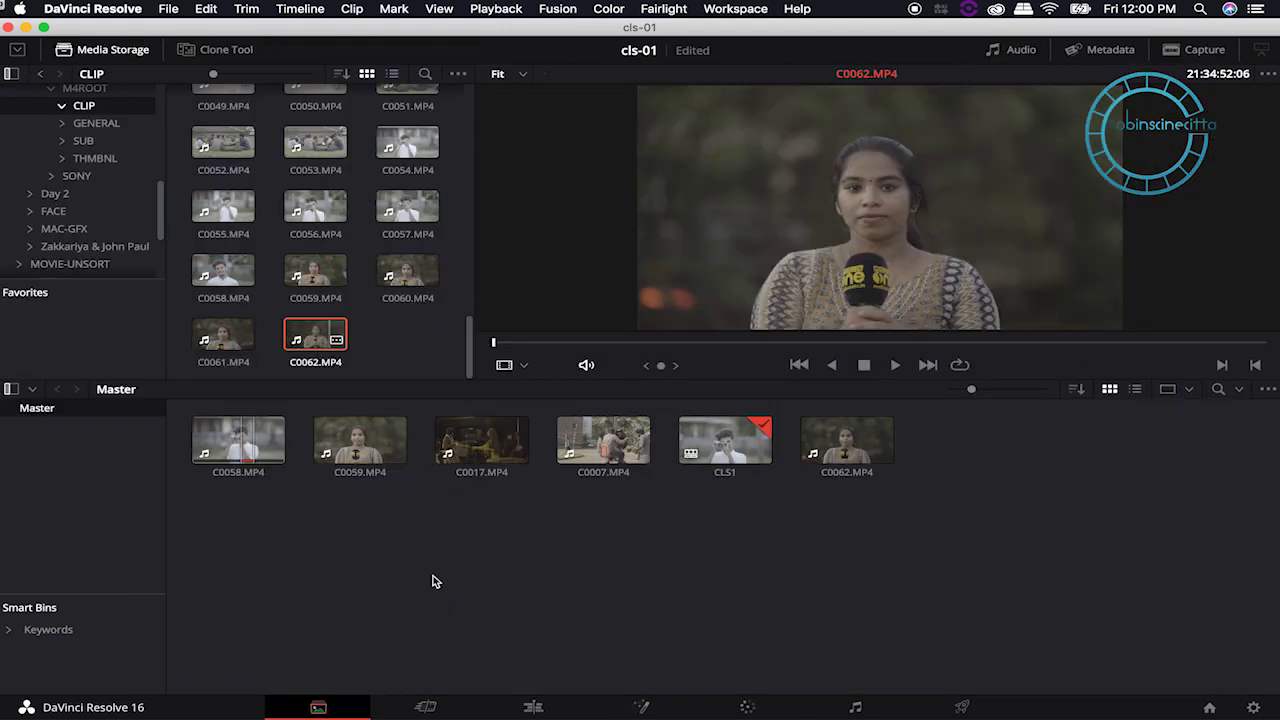
# - Return to the Edit page and load C0062.MP4 in the source viewer to choose a range
pyautogui.click(533, 706)
pyautogui.click(263, 309)
pyautogui.doubleClick(243, 490)
pyautogui.moveTo(386, 348); pyautogui.dragTo(477, 339)
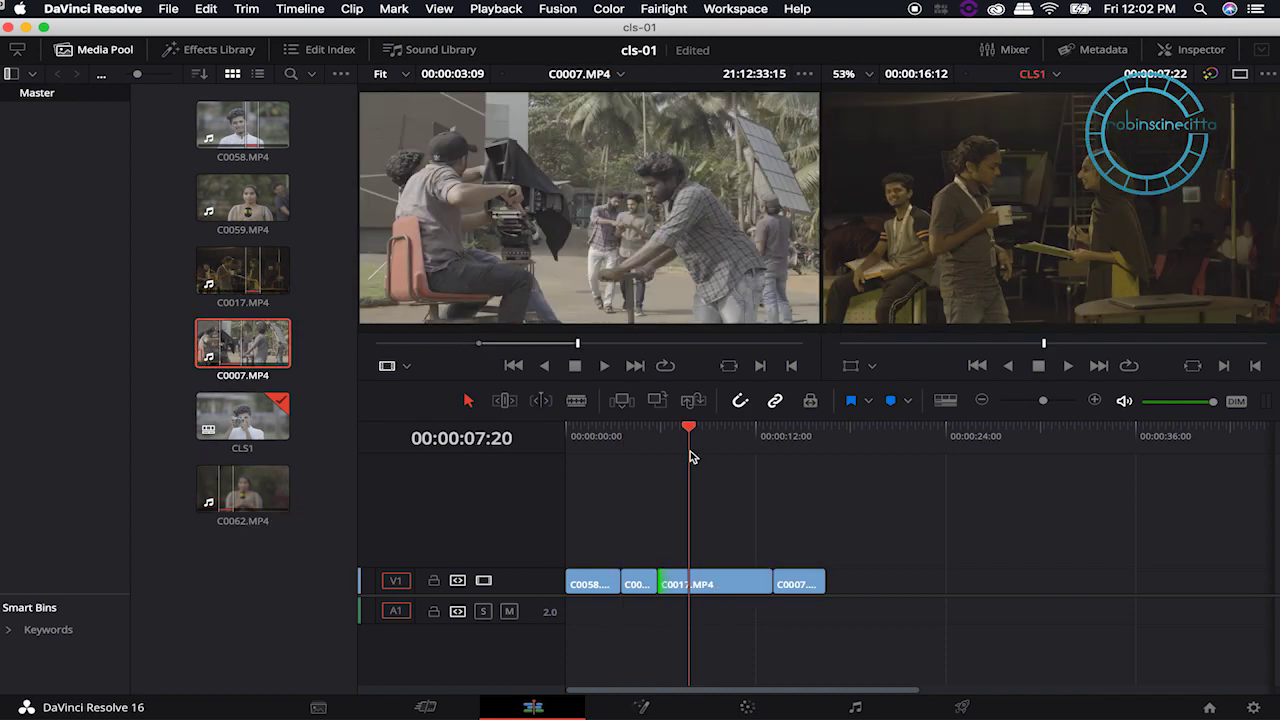
# - Trim C0017's head to the playhead at 00:00:08:14 and slide C0017 and C0007 left to close the gap
pyautogui.moveTo(689, 449); pyautogui.dragTo(718, 457)
pyautogui.moveTo(666, 583); pyautogui.dragTo(834, 592)
pyautogui.moveTo(743, 594); pyautogui.dragTo(694, 589)
pyautogui.moveTo(829, 530); pyautogui.dragTo(684, 594)
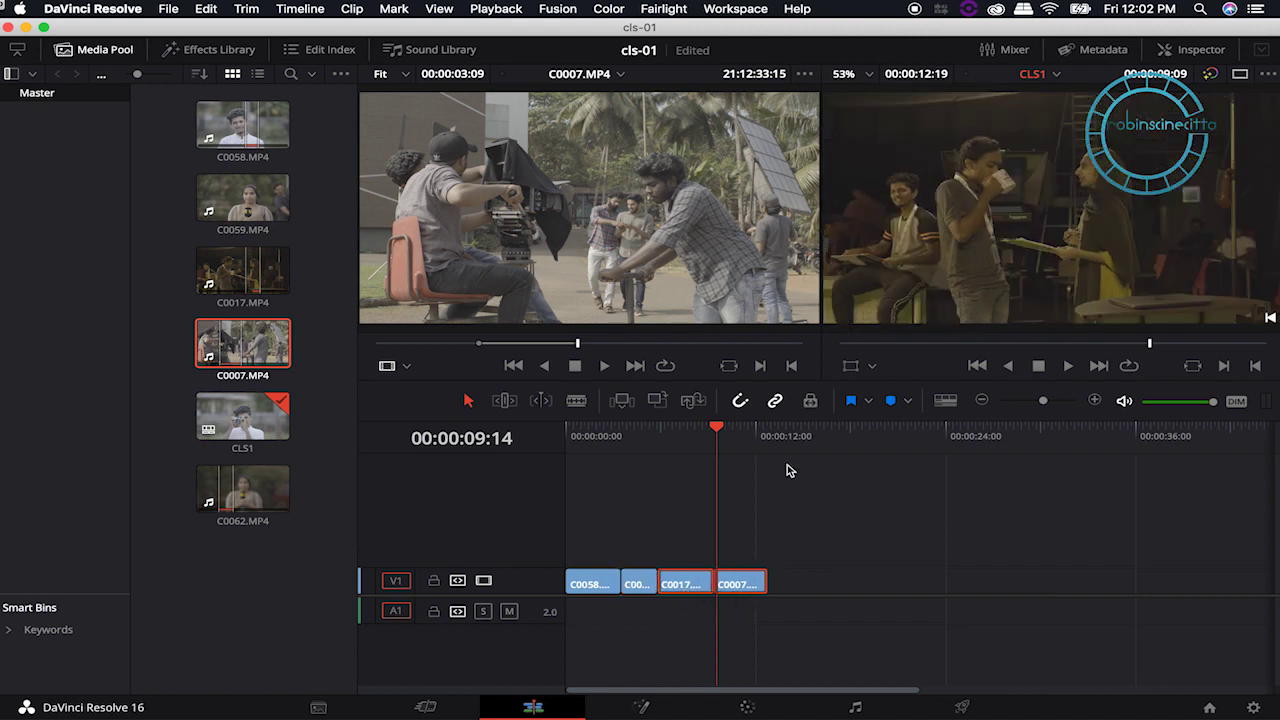
# - Review CLS1's four-clip edit from its start and open it on the Color page
pyautogui.press('Home')
pyautogui.press('Down')
pyautogui.press('Down')
pyautogui.moveTo(673, 452); pyautogui.dragTo(772, 475)
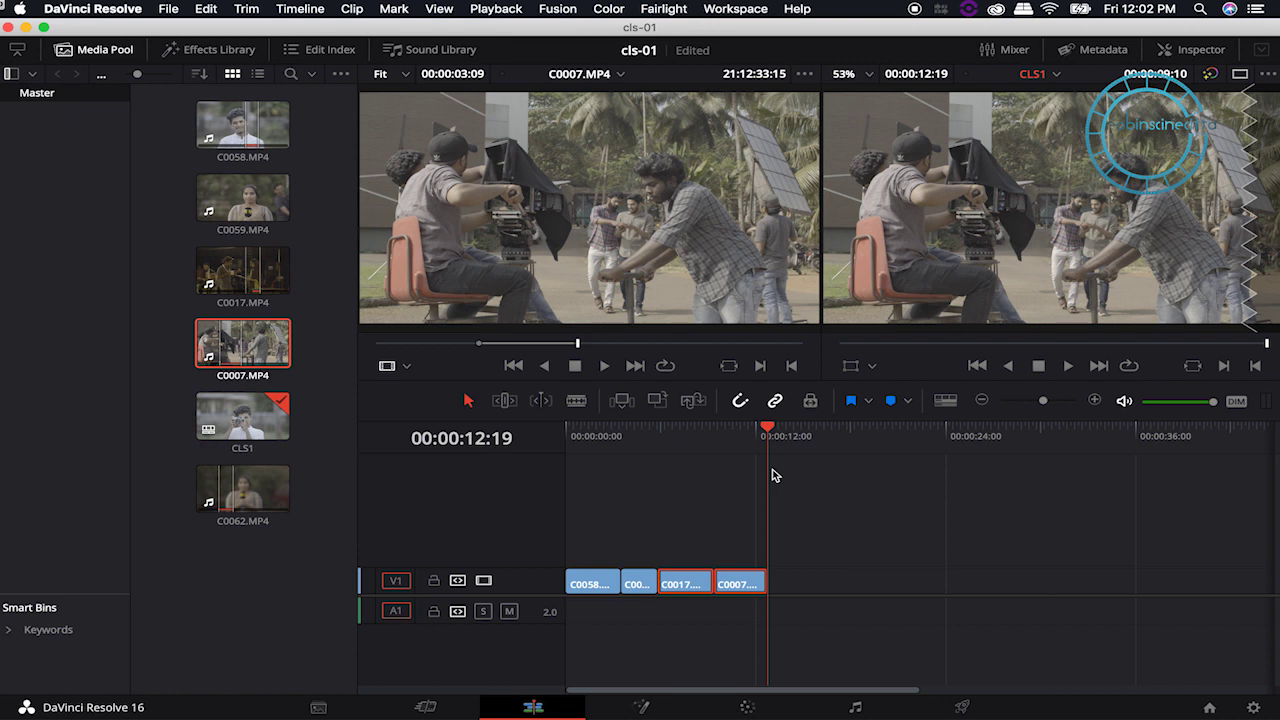
pyautogui.click(748, 708)
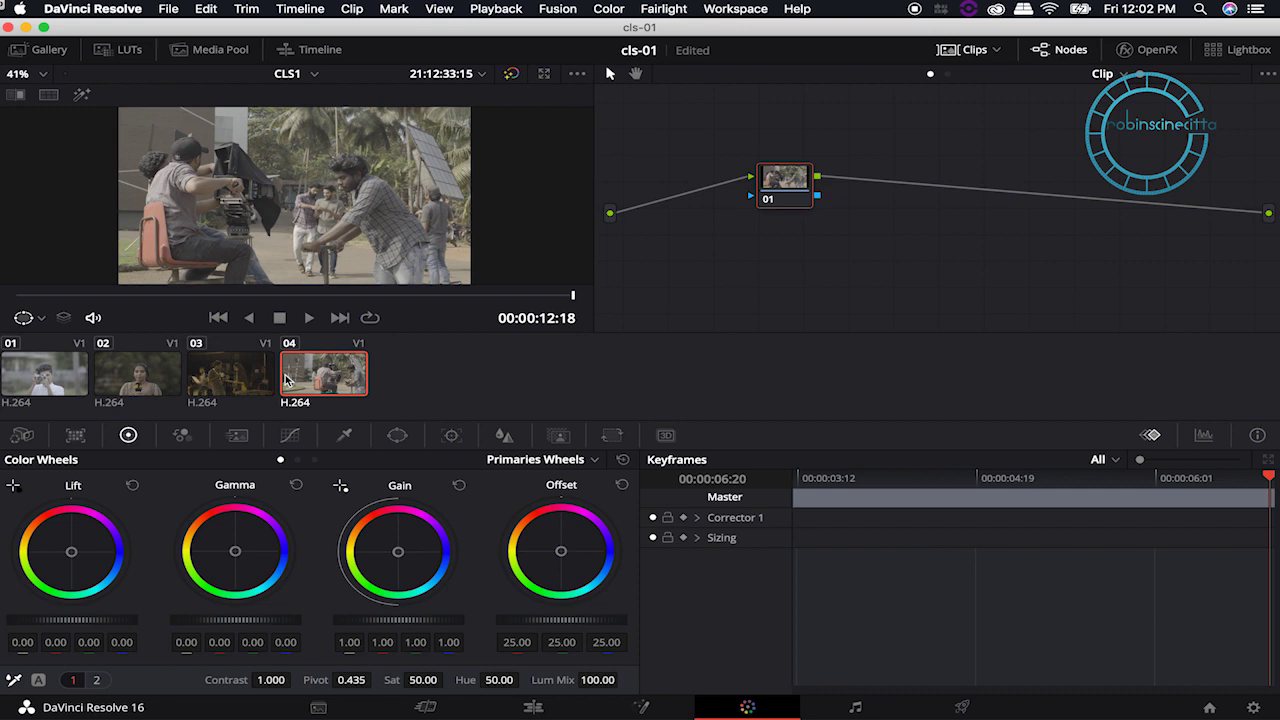
pyautogui.click(45, 374)
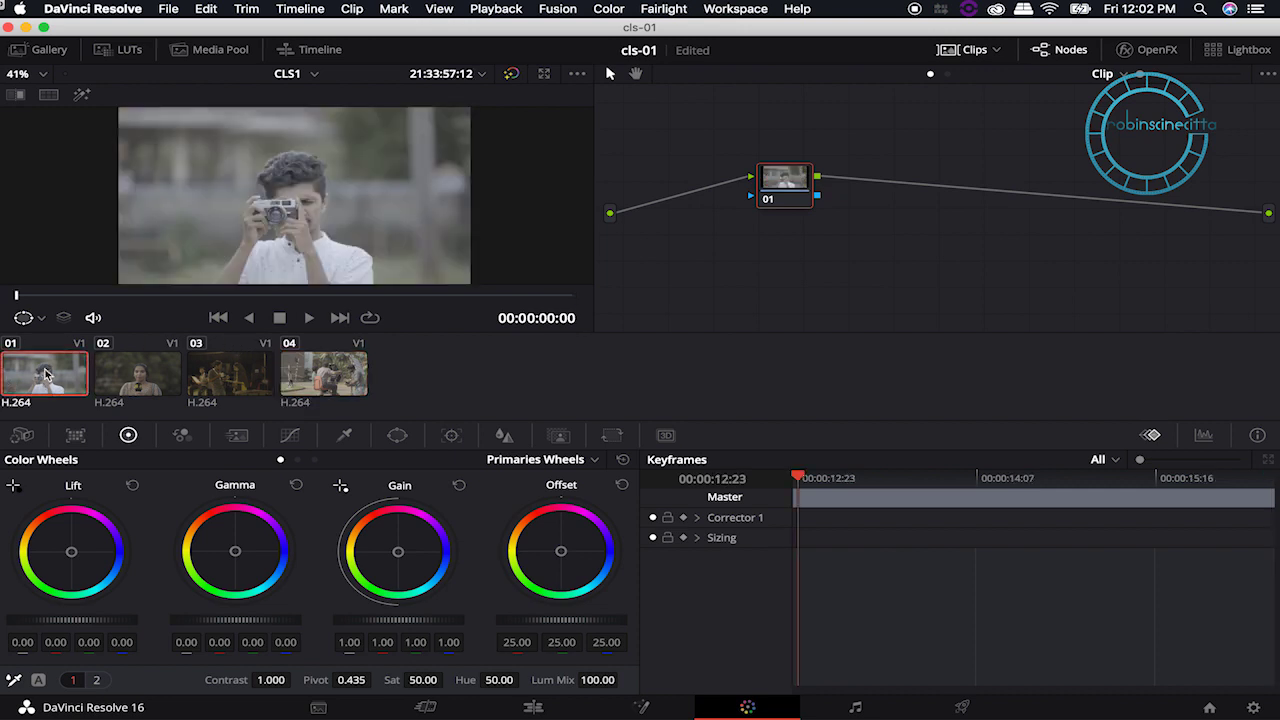
pyautogui.click(150, 368)
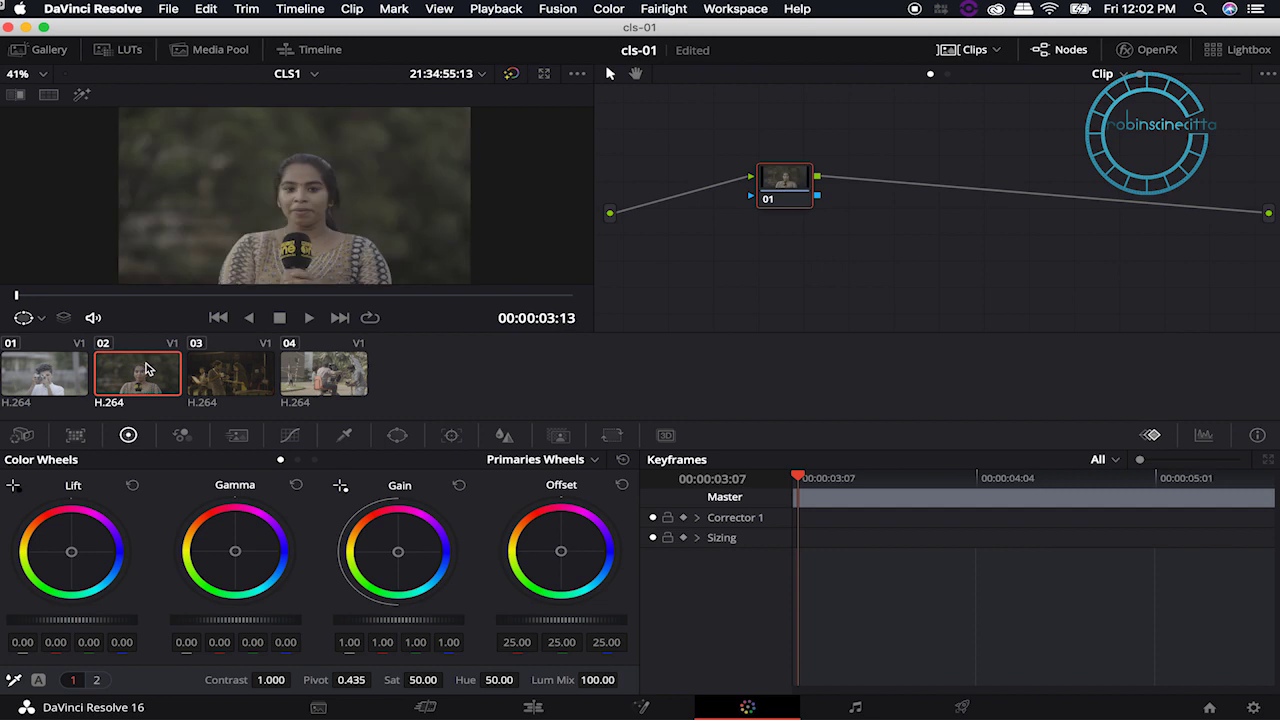
pyautogui.click(234, 366)
pyautogui.click(336, 371)
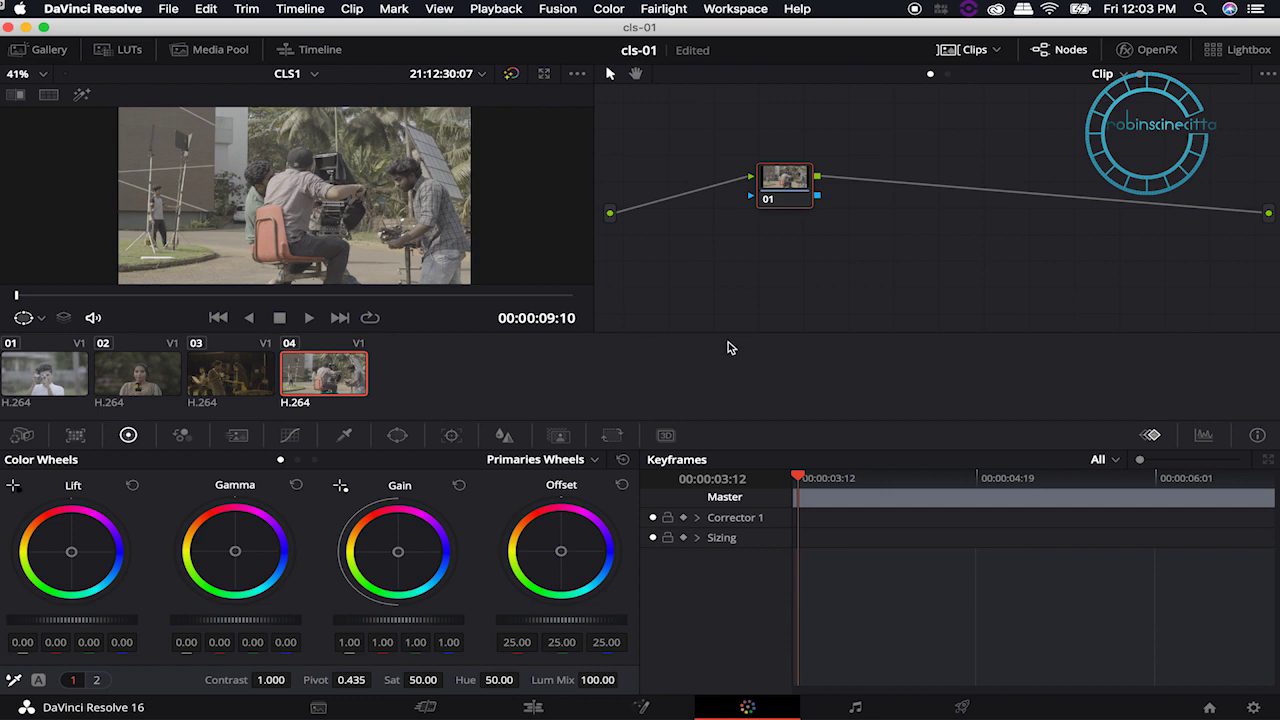
pyautogui.moveTo(912, 692)
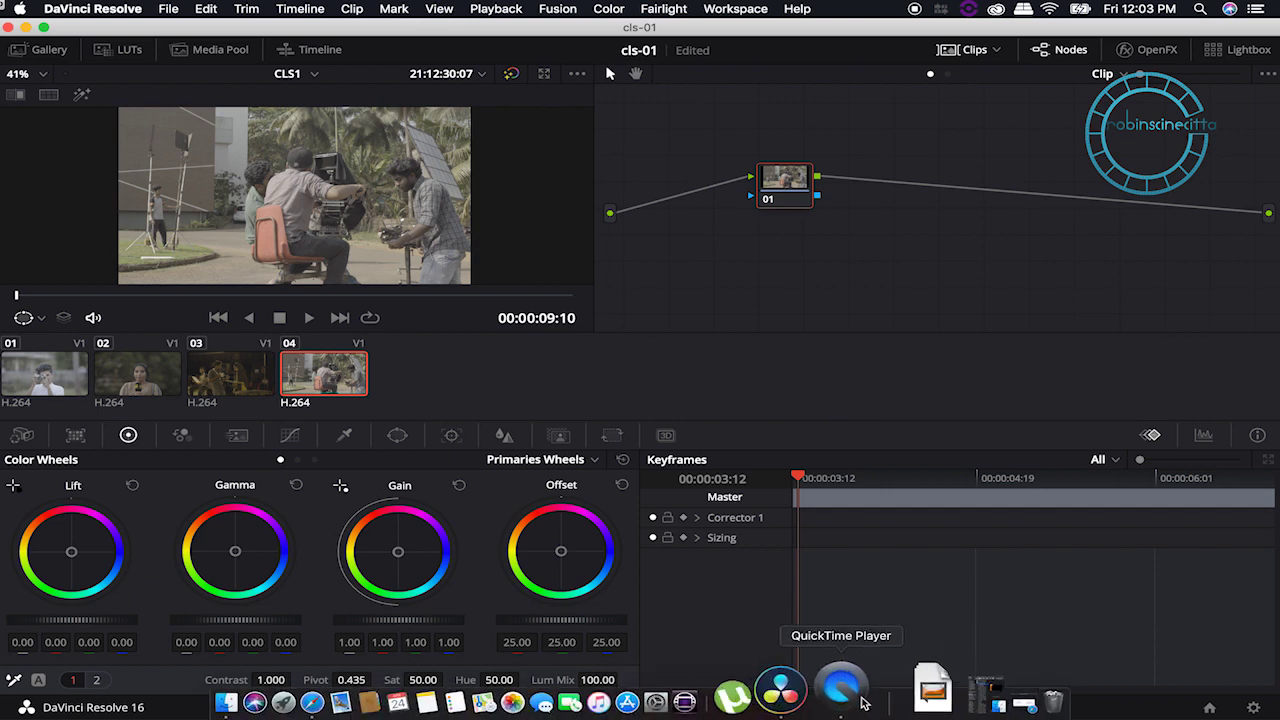
# - Bring QuickTime Player forward and open its Dock menu to stop the screen recording
pyautogui.click(855, 692)
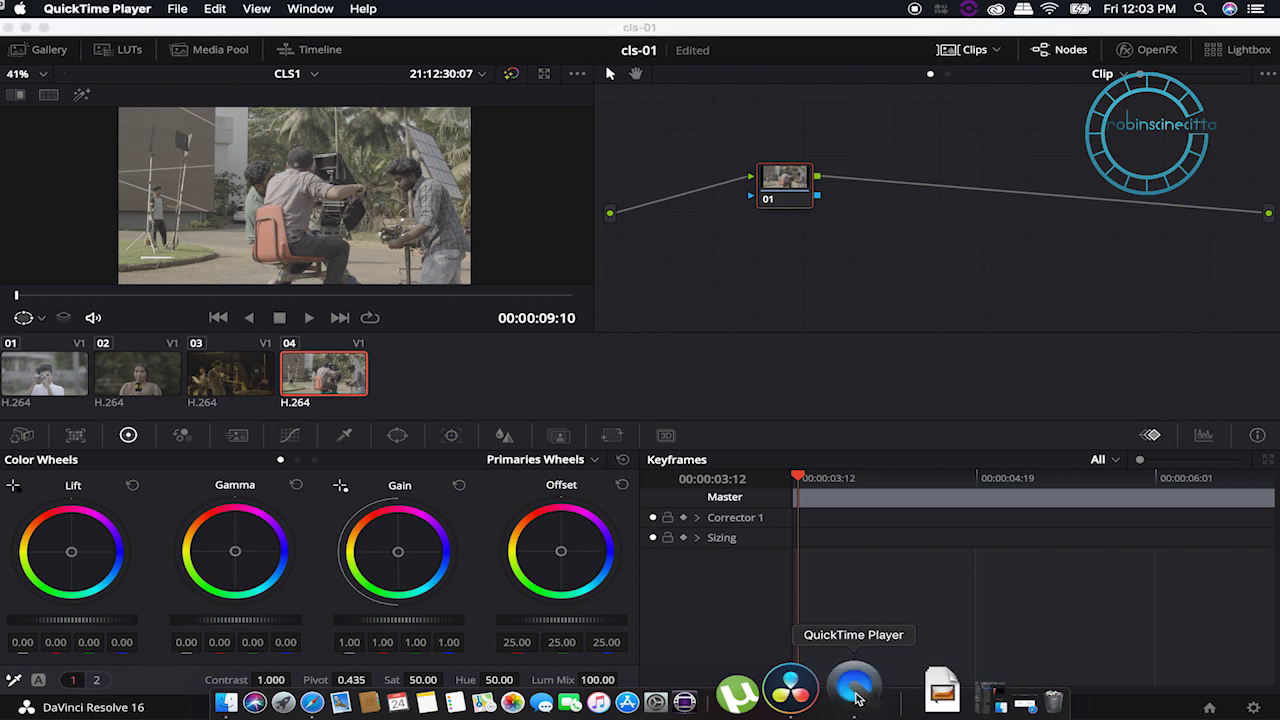
pyautogui.rightClick(855, 692)
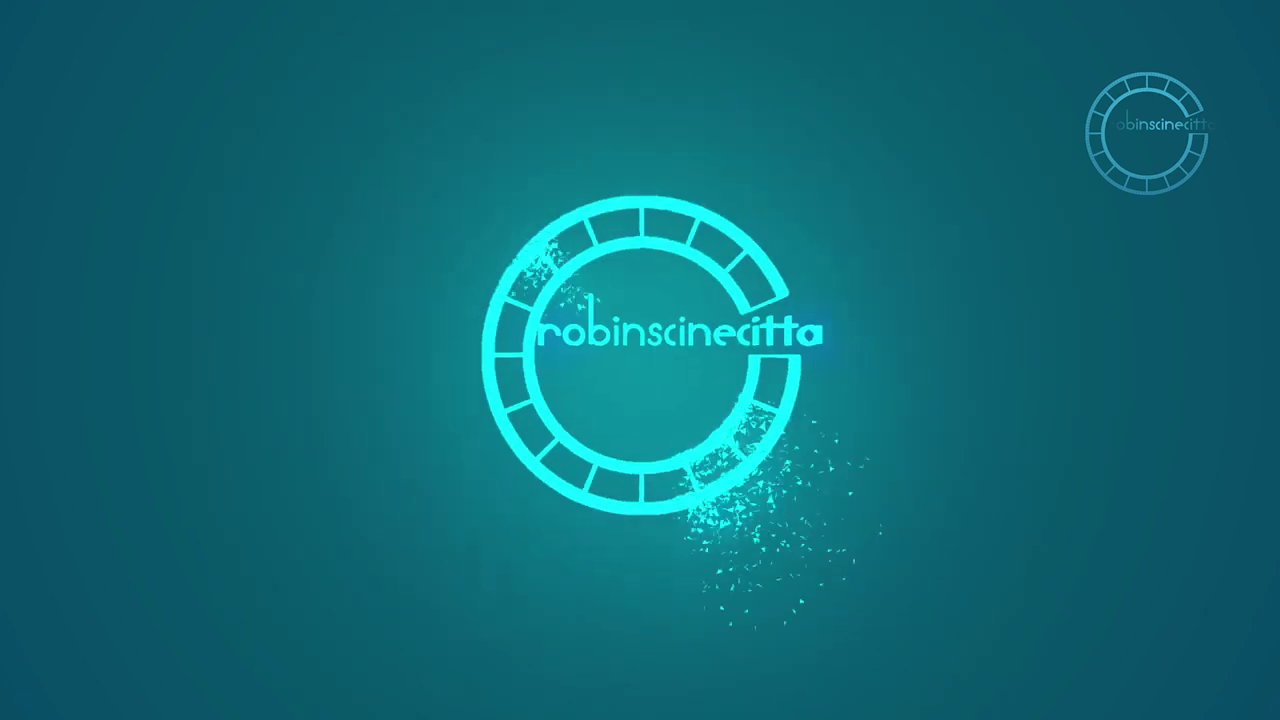